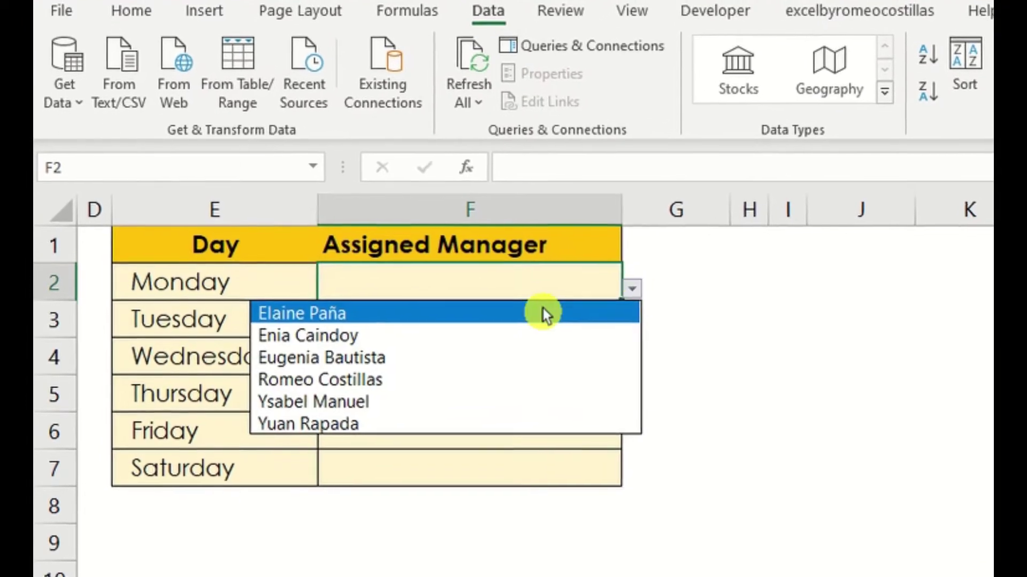
# Pick managers for Monday, Tuesday and Wednesday from their F-column dropdowns.
pyautogui.click(452, 337)
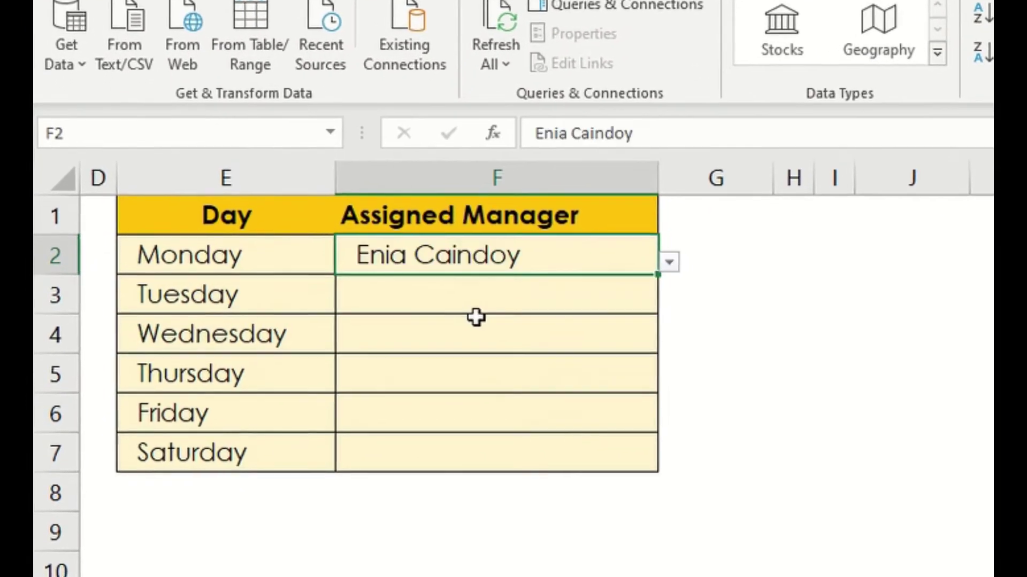
pyautogui.click(404, 294)
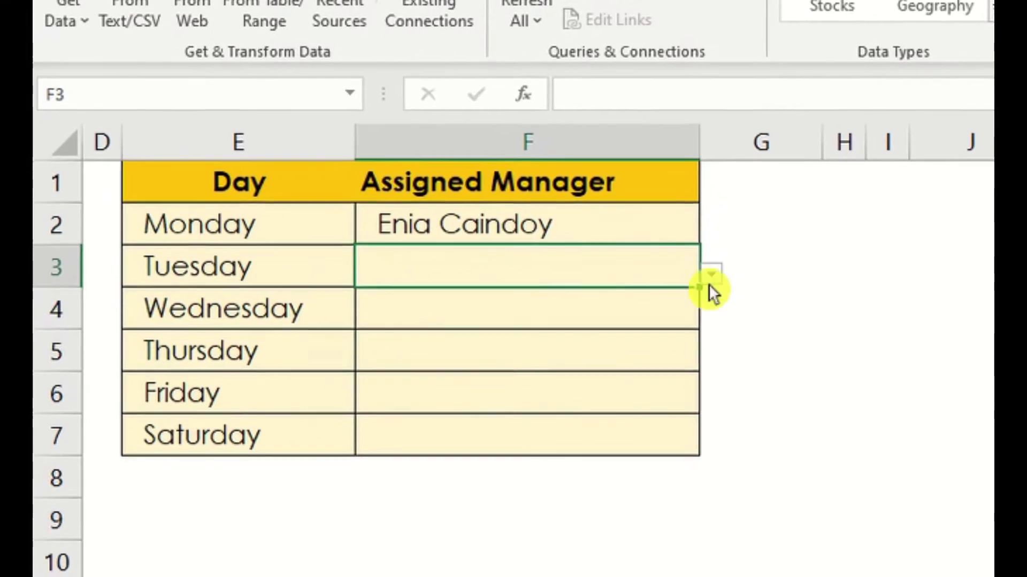
pyautogui.click(712, 274)
pyautogui.click(671, 350)
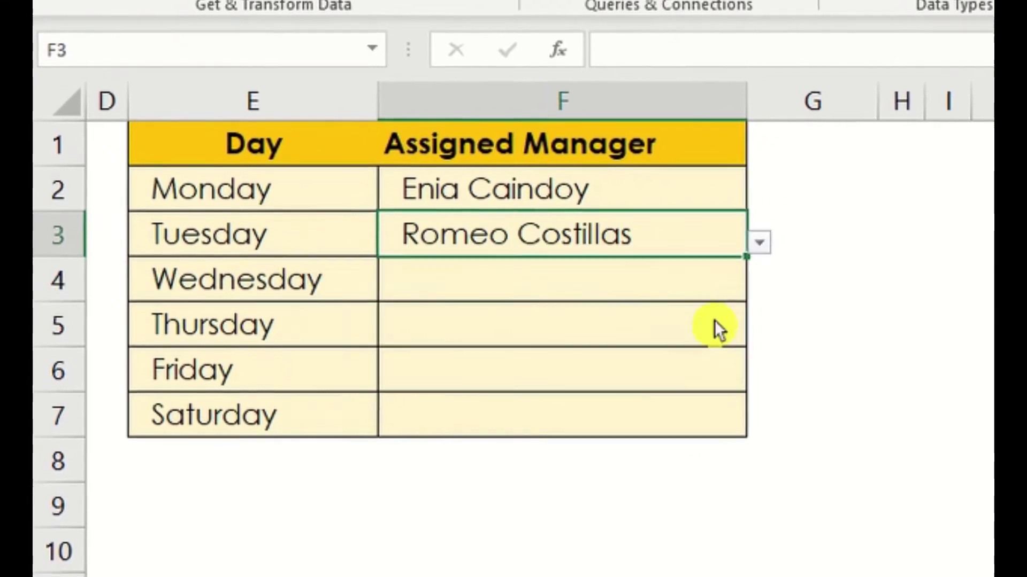
pyautogui.click(569, 262)
pyautogui.click(814, 257)
pyautogui.click(529, 282)
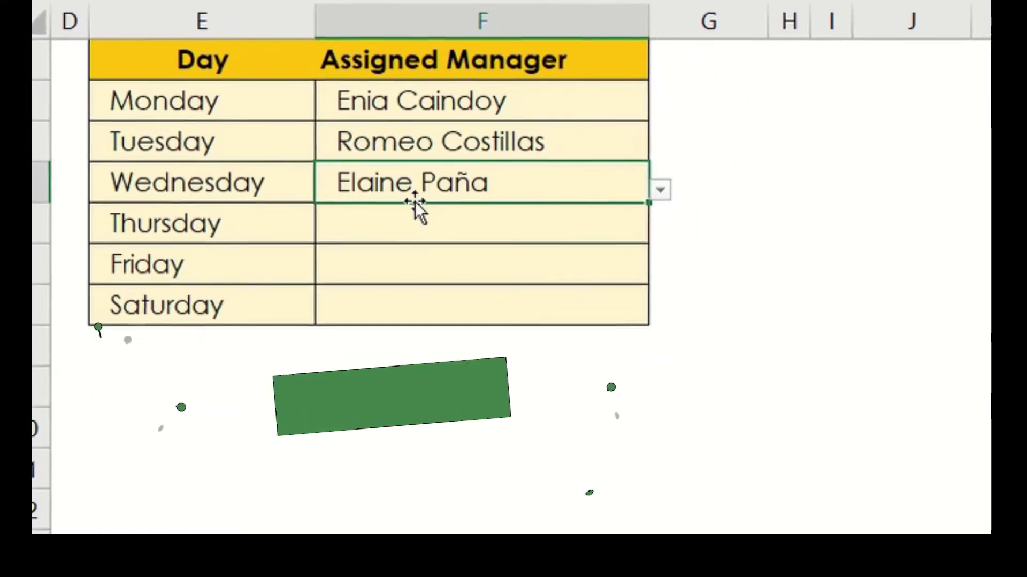
# Pick managers for Thursday, Friday and Saturday from their dropdowns, using the last name on Saturday.
pyautogui.click(410, 229)
pyautogui.click(660, 232)
pyautogui.click(626, 276)
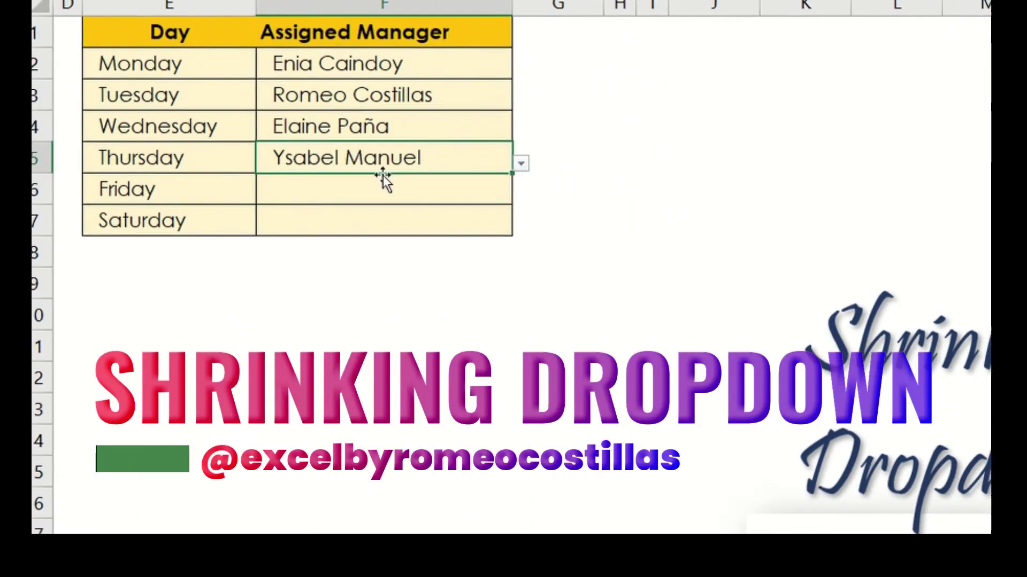
pyautogui.click(374, 190)
pyautogui.click(520, 195)
pyautogui.click(290, 210)
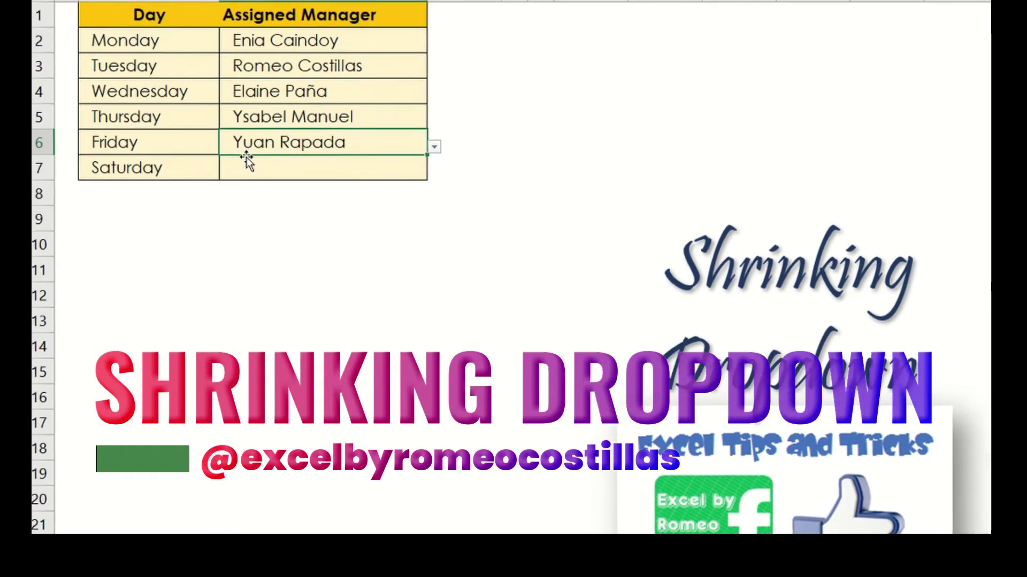
pyautogui.click(247, 163)
pyautogui.click(434, 172)
pyautogui.click(409, 184)
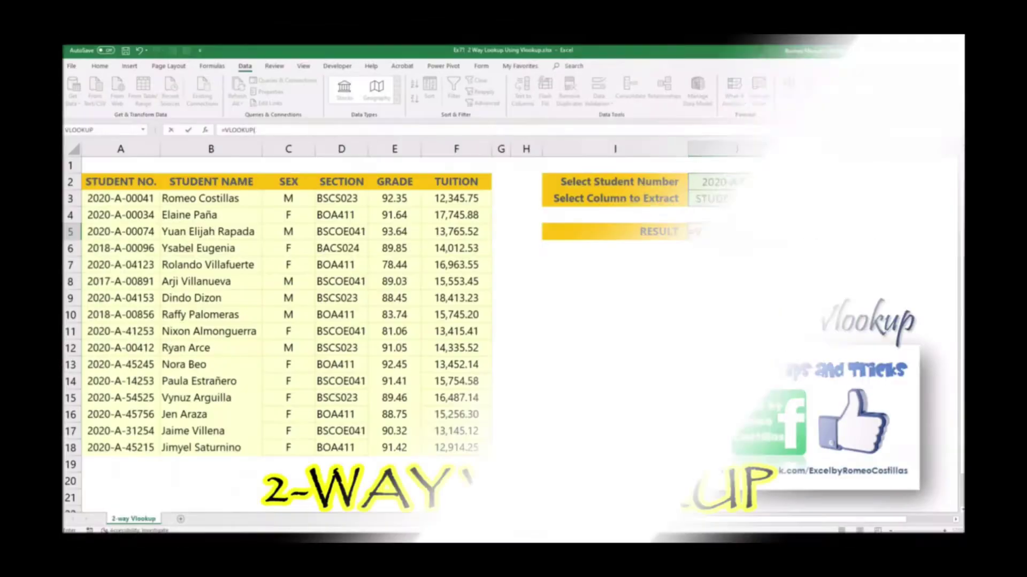
# Bring up the Shrinking Dropdown sheet with Managers in A1:A7 and the empty Monday–Saturday table.
pyautogui.write('J2,A2:F18,MATCH(J3,A2:F2,0)')
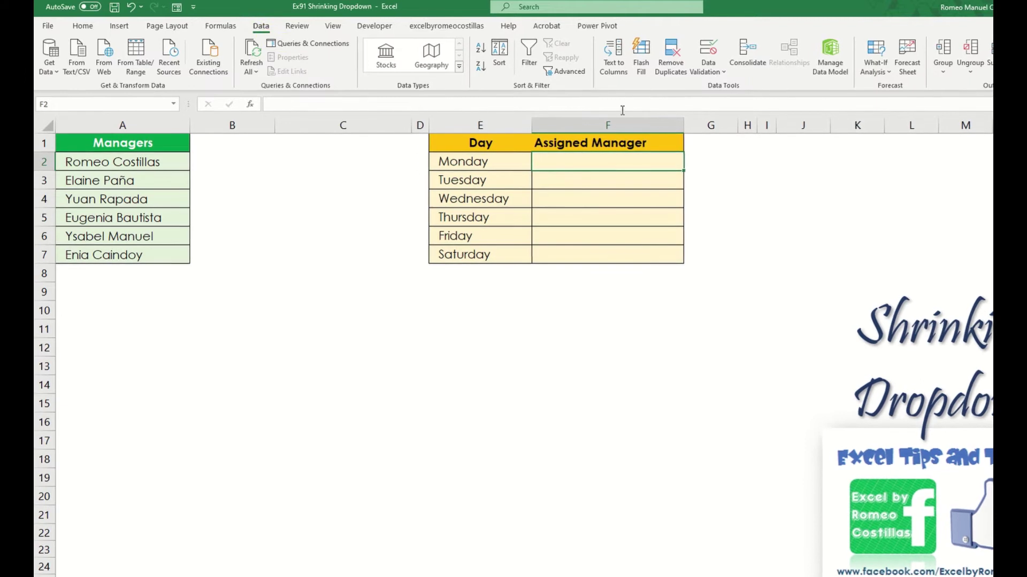
# Give F2 list validation sourced from =$A$2:$A$7 and check its six-name dropdown.
pyautogui.click(709, 72)
pyautogui.click(724, 91)
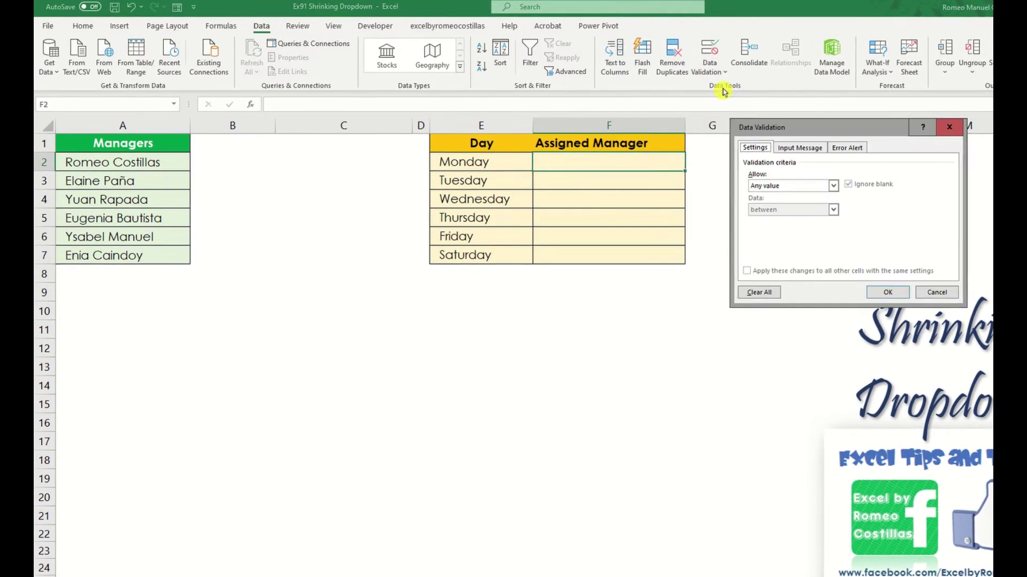
pyautogui.click(775, 185)
pyautogui.click(770, 217)
pyautogui.click(885, 234)
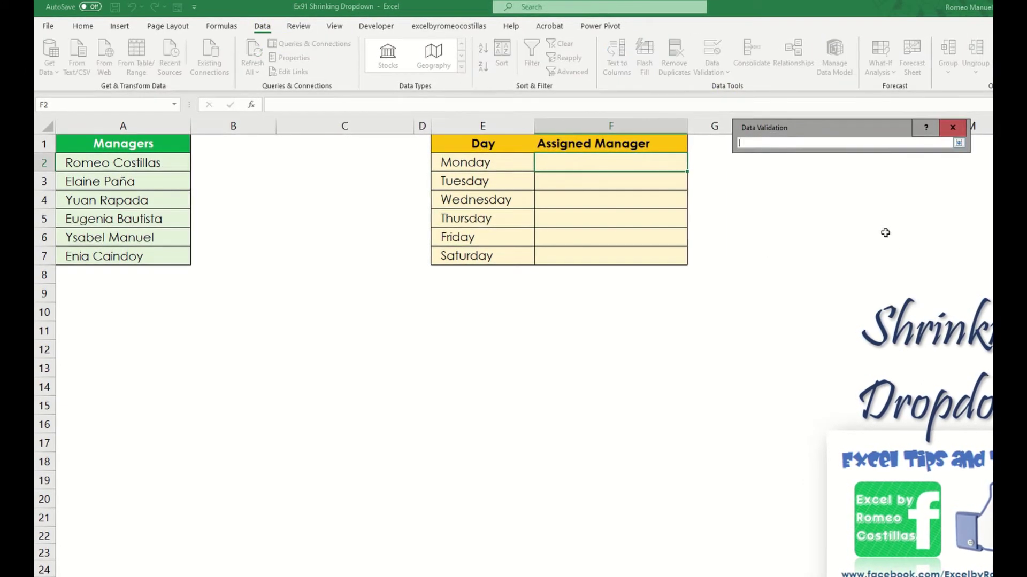
pyautogui.moveTo(177, 163); pyautogui.dragTo(154, 258)
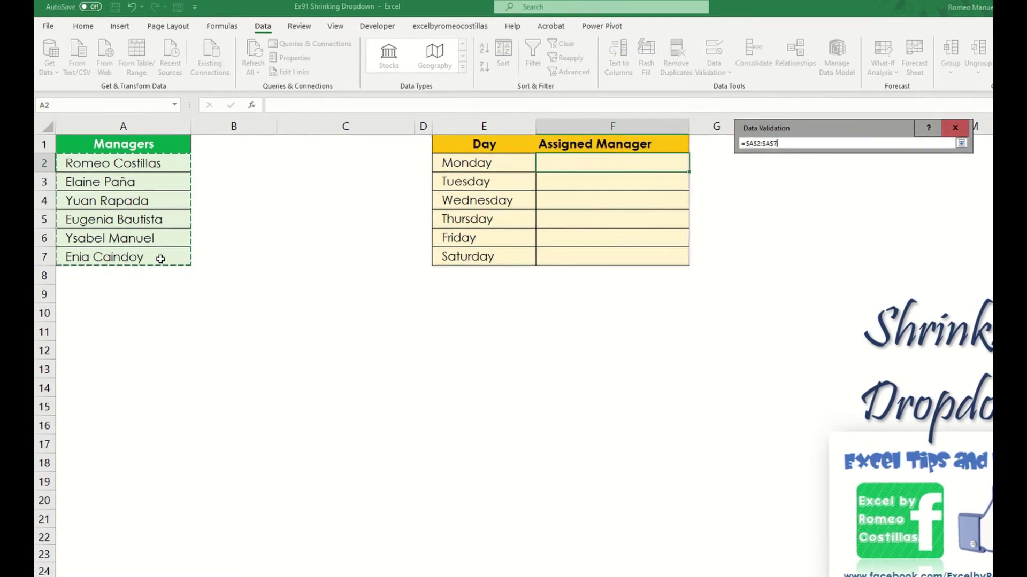
pyautogui.press('Return')
pyautogui.click(891, 301)
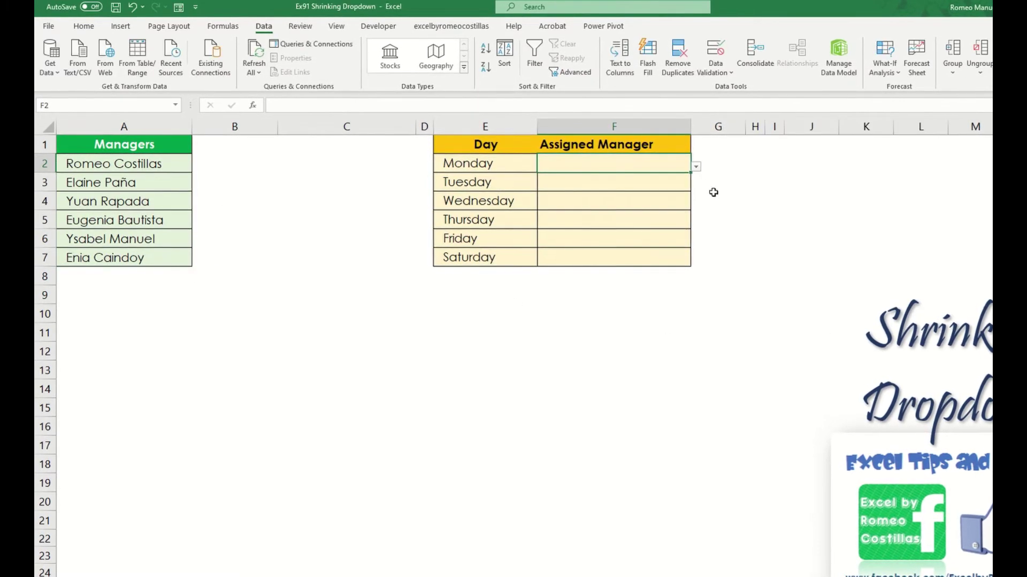
pyautogui.click(699, 171)
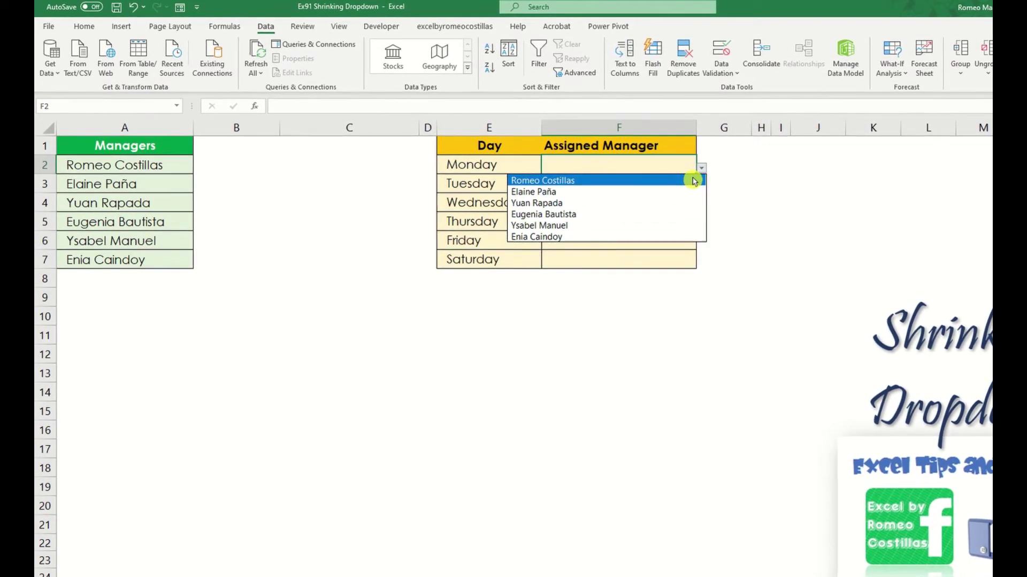
pyautogui.press('Escape')
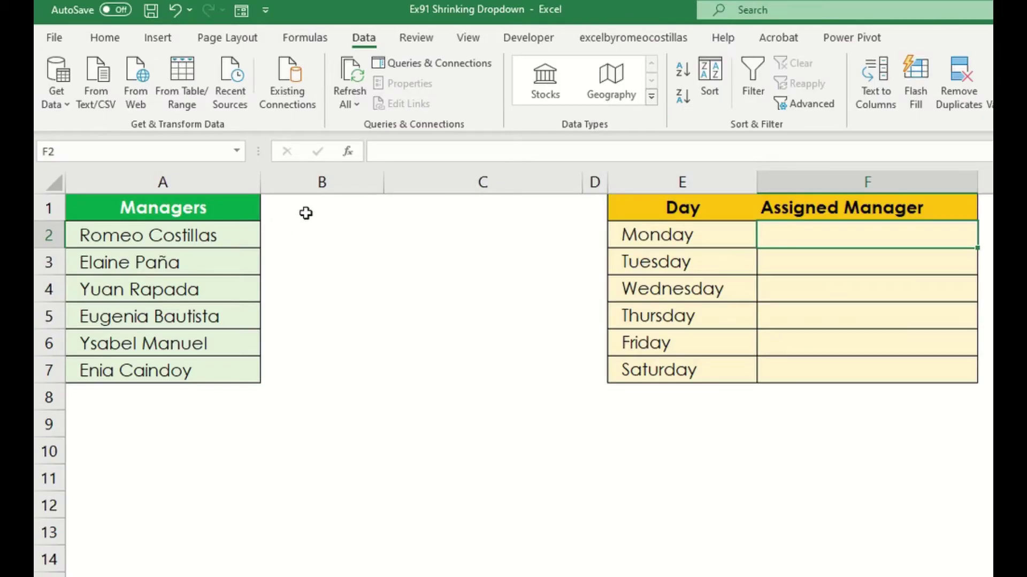
# Copy the Managers column into column B, rename B1 to Count and clear B2:B7.
pyautogui.moveTo(245, 207); pyautogui.dragTo(362, 359)
pyautogui.hotkey('ctrl', 'r')
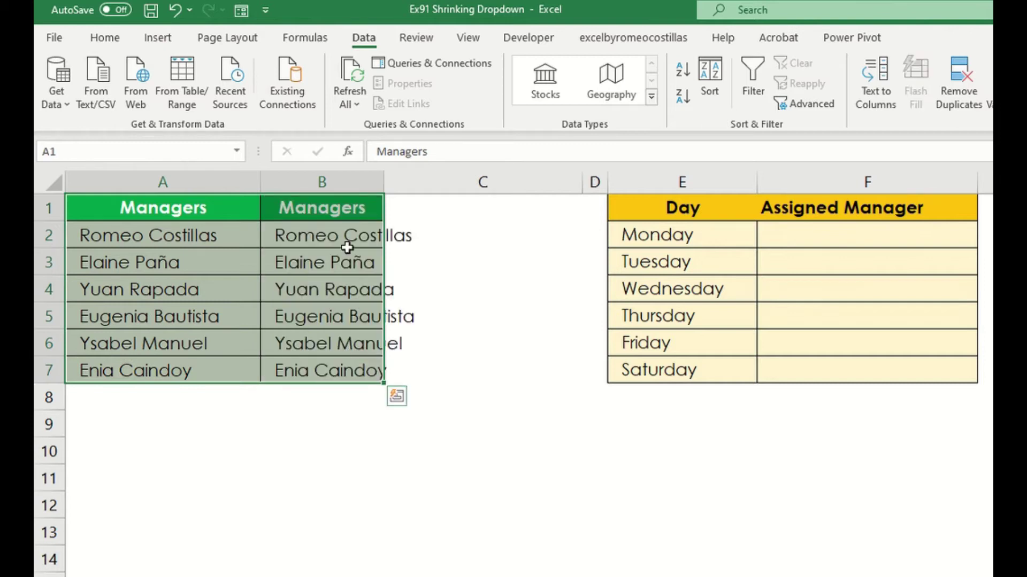
pyautogui.click(336, 205)
pyautogui.write('C')
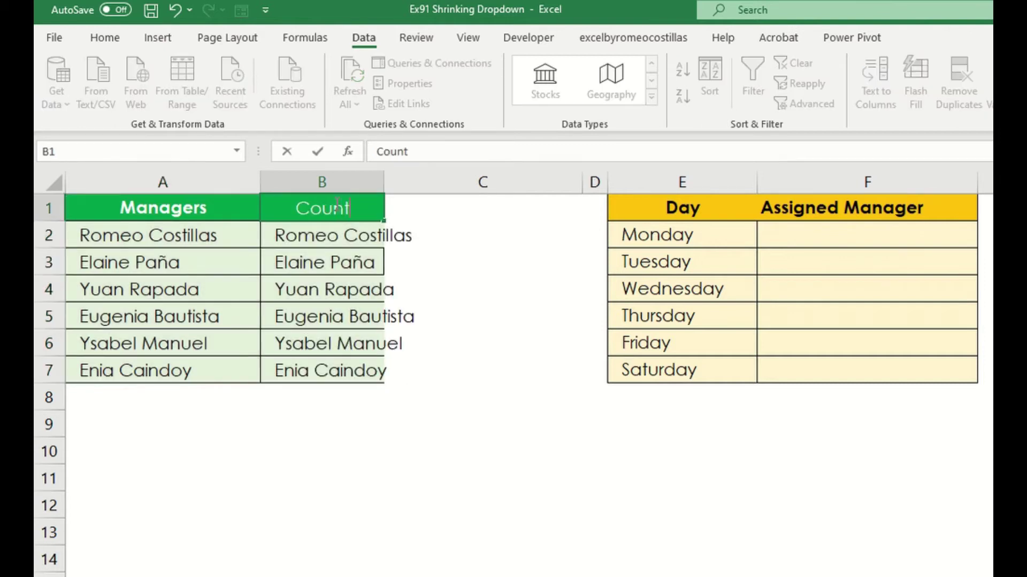
pyautogui.write('ount')
pyautogui.press('Return')
pyautogui.hotkey('ctrl', 'shift', 'Down')
pyautogui.press('Delete')
pyautogui.press('Left')
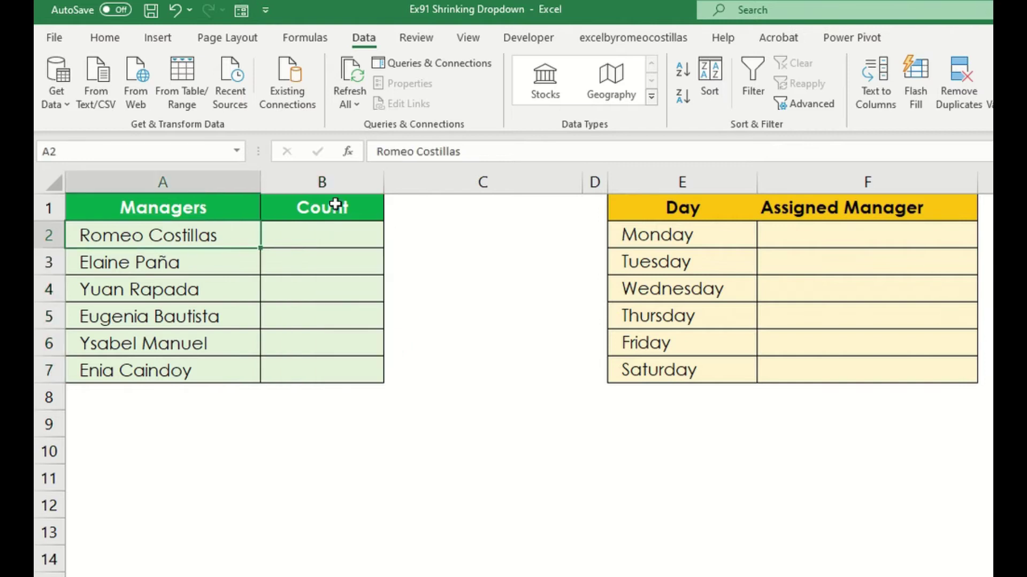
pyautogui.press('Right')
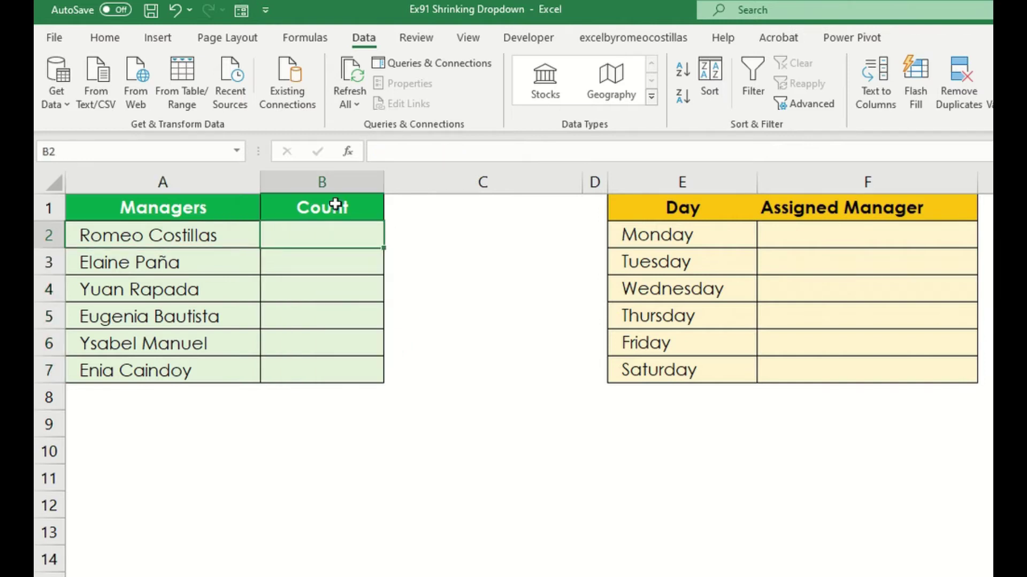
# Enter =COUNTIF(F:F,A2) in B2 and fill it down to B7.
pyautogui.write('=')
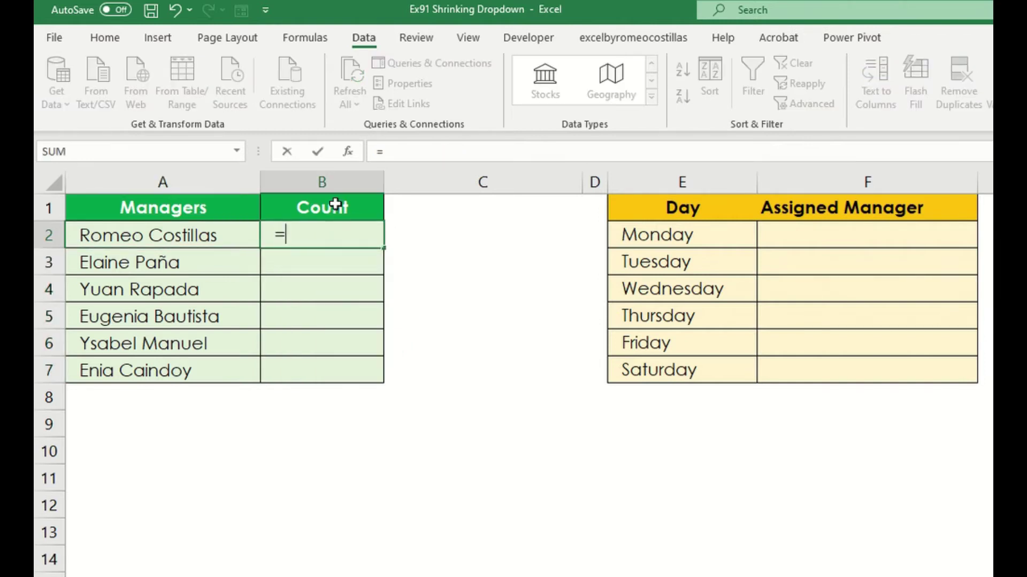
pyautogui.write('countif')
pyautogui.press('Tab')
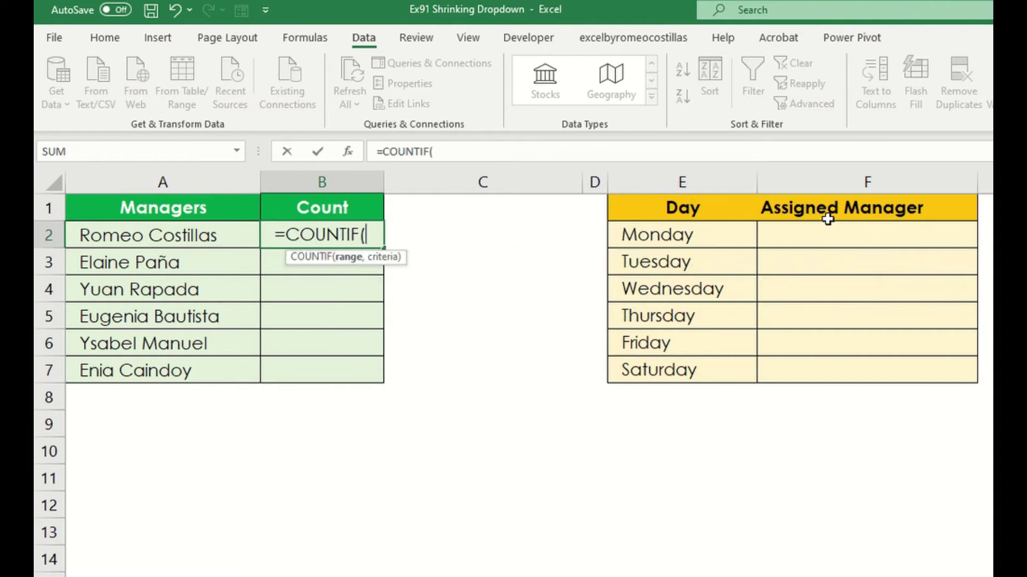
pyautogui.click(863, 183)
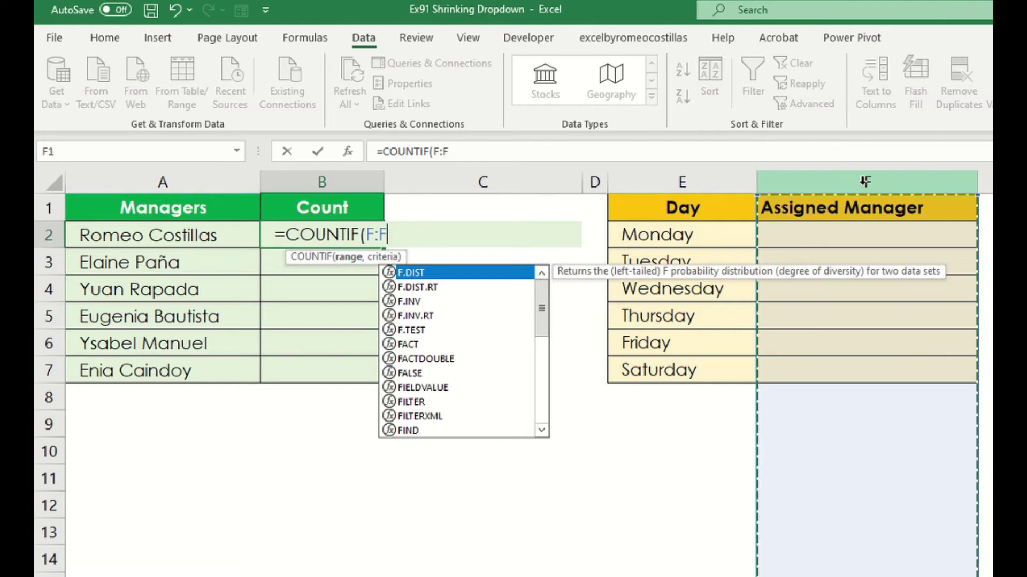
pyautogui.write(',')
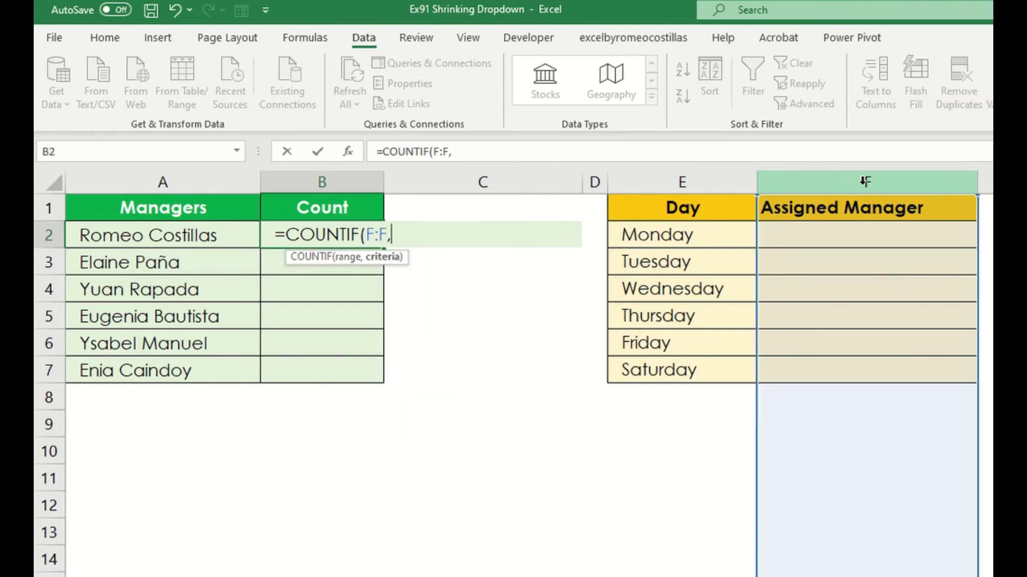
pyautogui.click(188, 240)
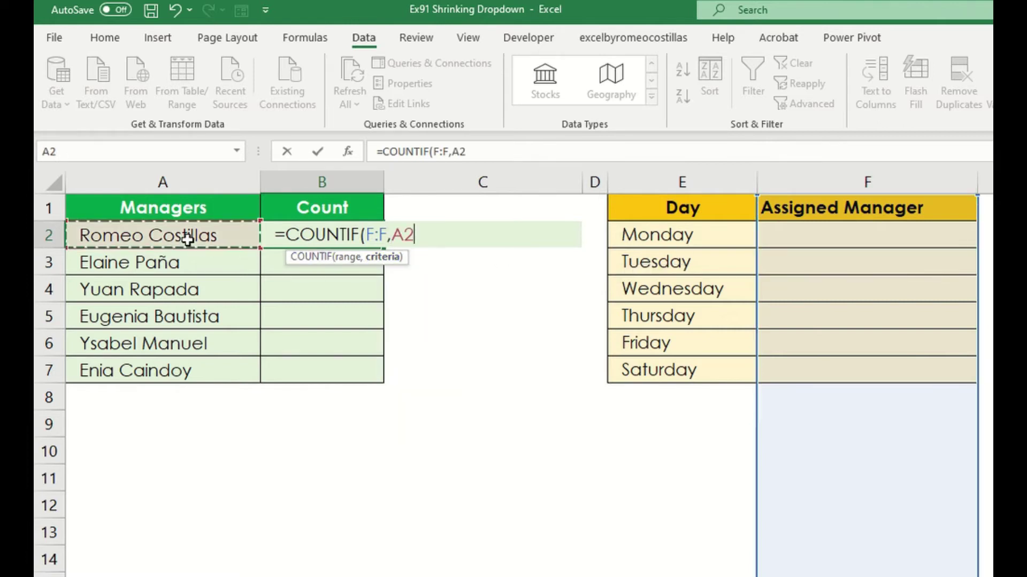
pyautogui.press('Return')
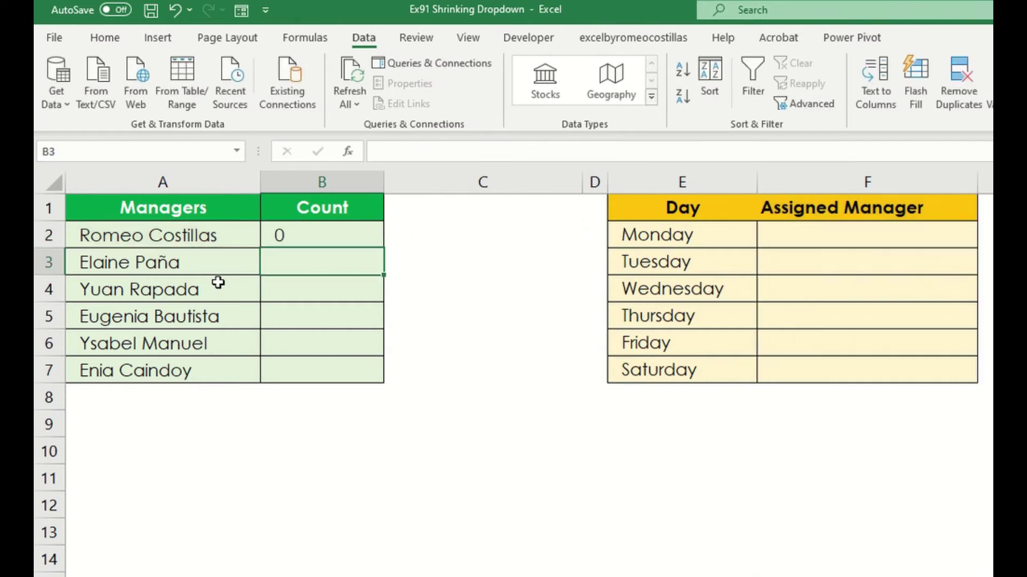
pyautogui.press('Up')
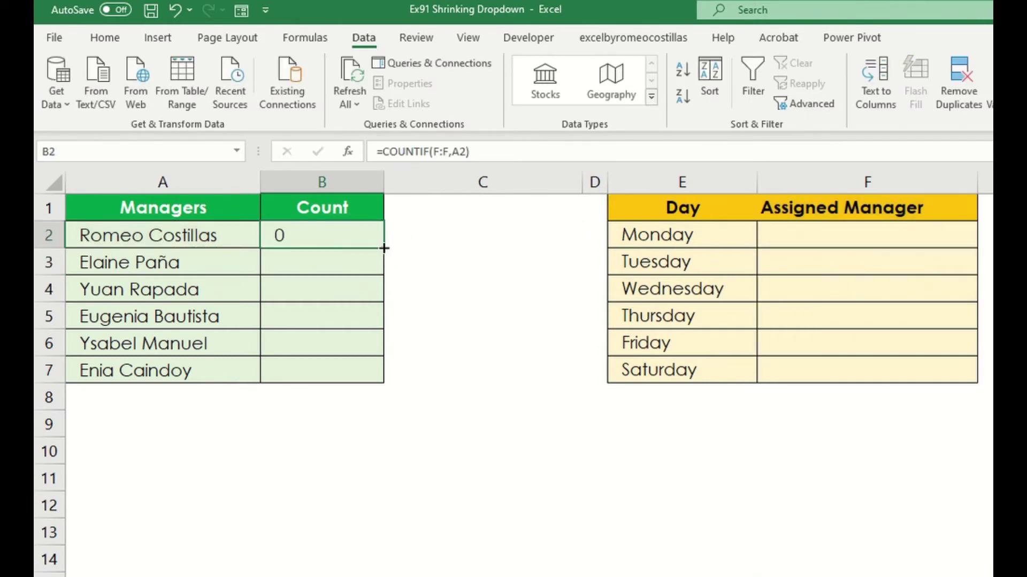
pyautogui.moveTo(384, 248); pyautogui.dragTo(387, 375)
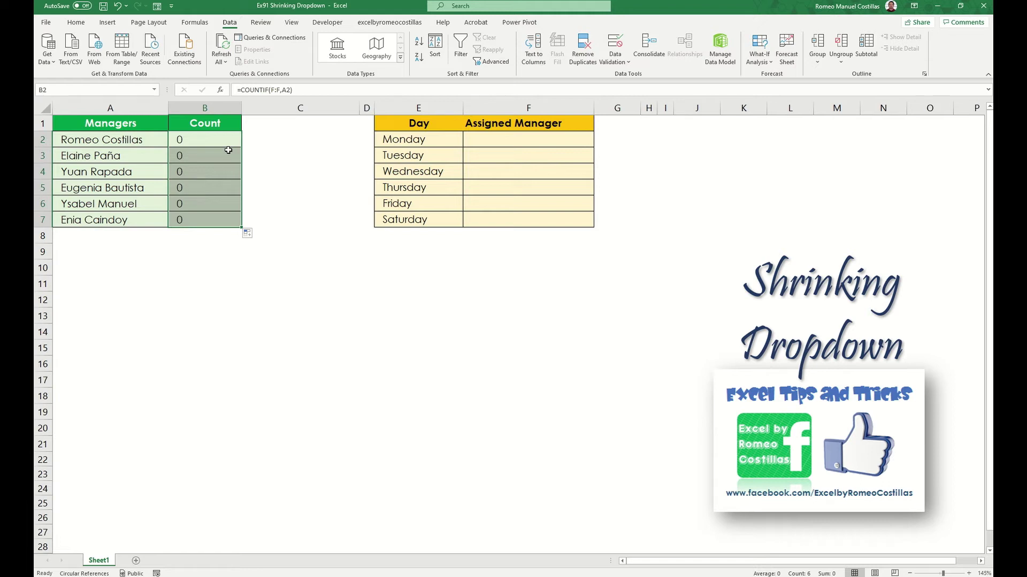
pyautogui.click(225, 247)
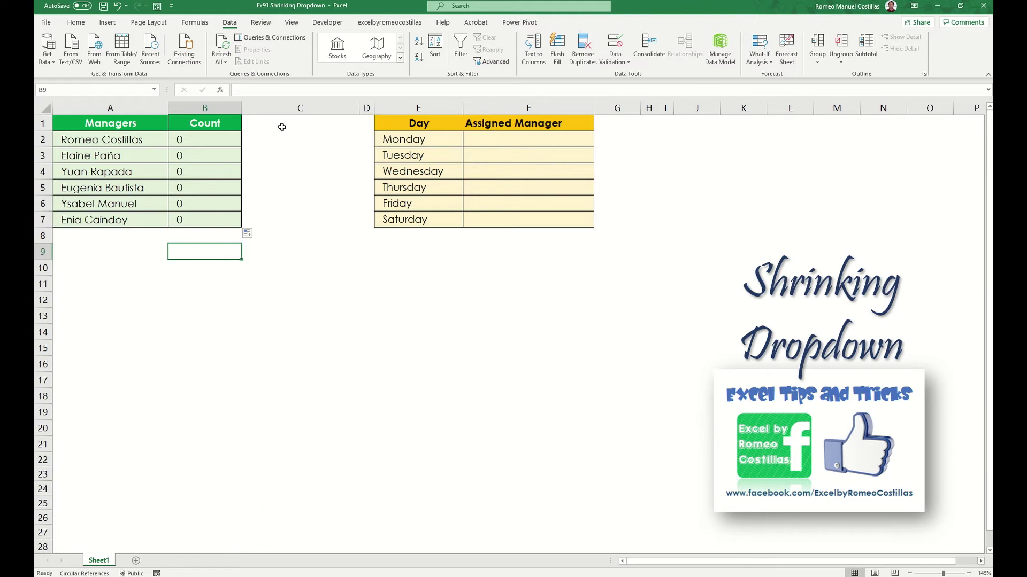
# Copy the Count column into column C, rename C1 to Filter and clear C2:C7.
pyautogui.moveTo(234, 126); pyautogui.dragTo(268, 221)
pyautogui.hotkey('ctrl', 'r')
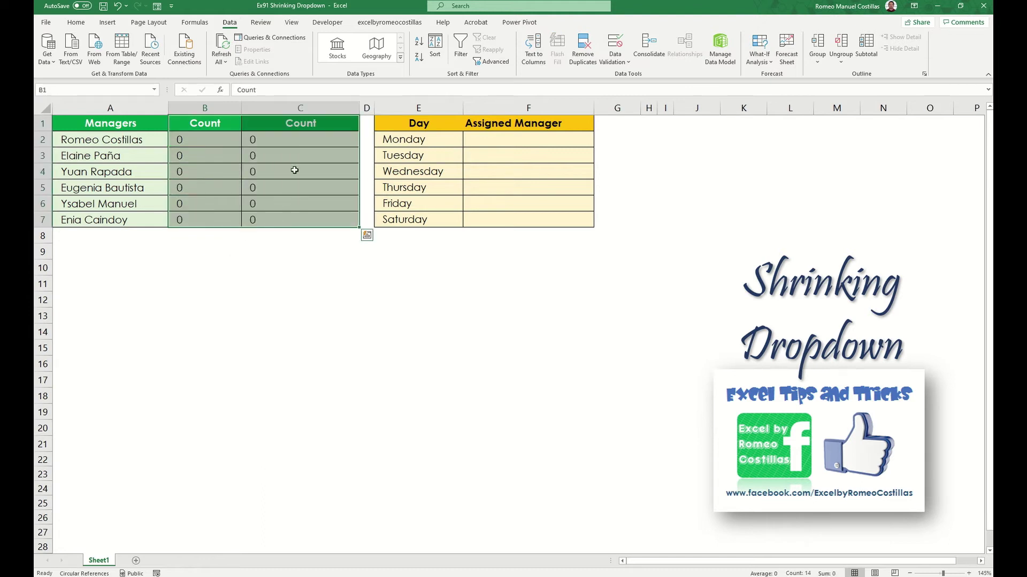
pyautogui.click(284, 126)
pyautogui.write('F')
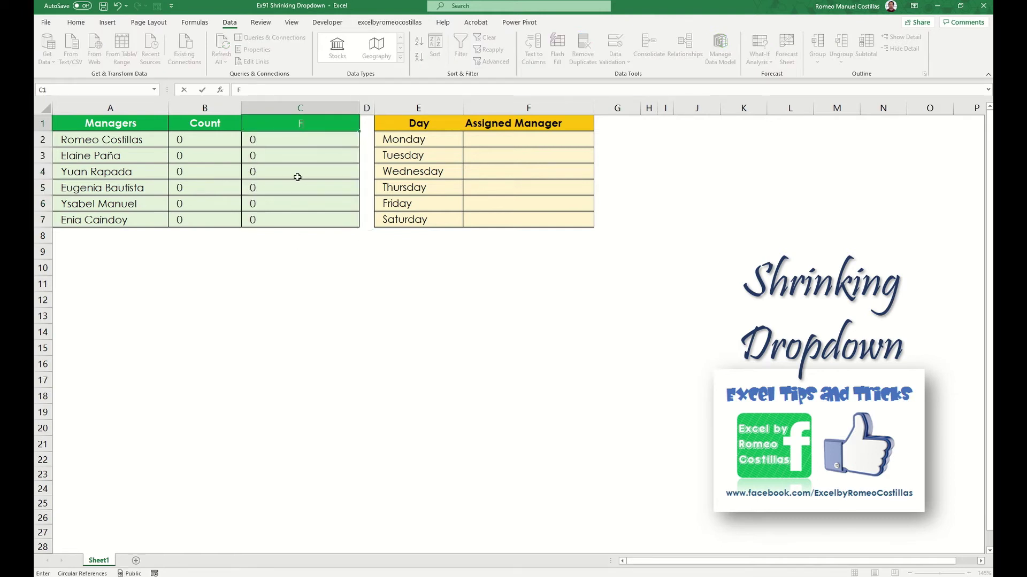
pyautogui.write('ilter')
pyautogui.press('Return')
pyautogui.hotkey('ctrl', 'shift', 'Down')
pyautogui.press('Delete')
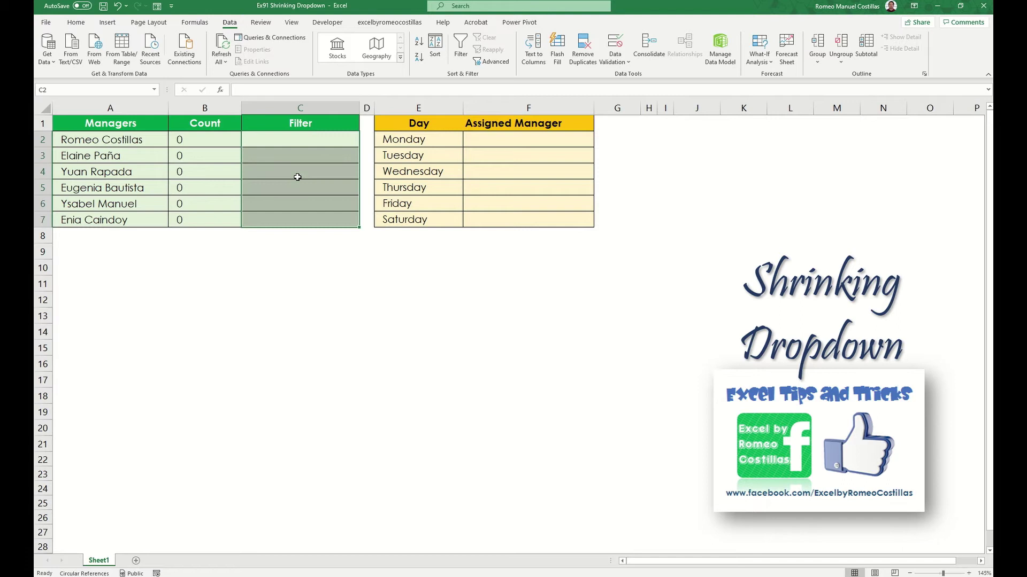
pyautogui.press('Left')
pyautogui.press('Right')
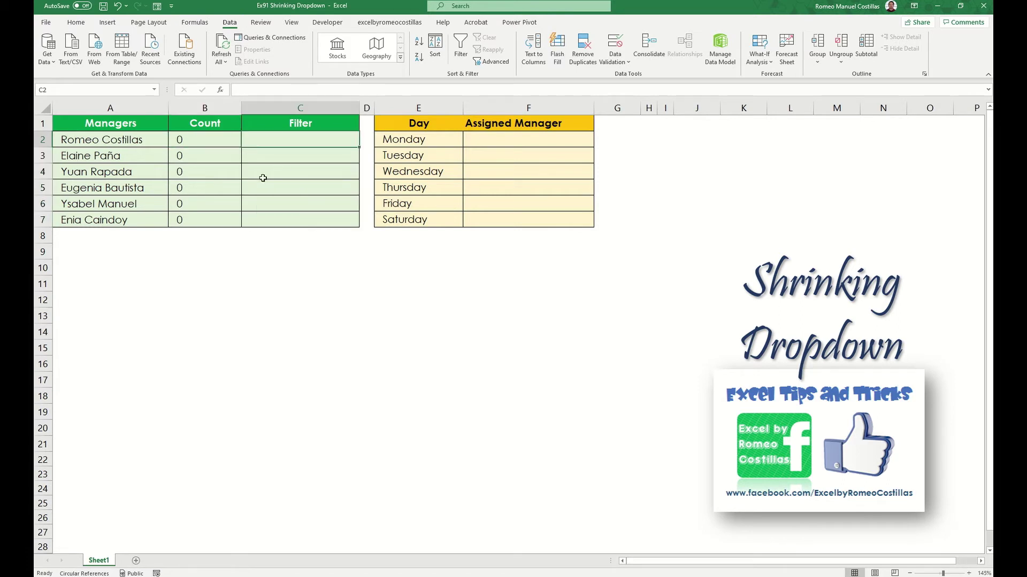
# Enter =FILTER(A2:A7,B2:B7=0,"") in C2 so the zero-count managers spill down.
pyautogui.write('=fil')
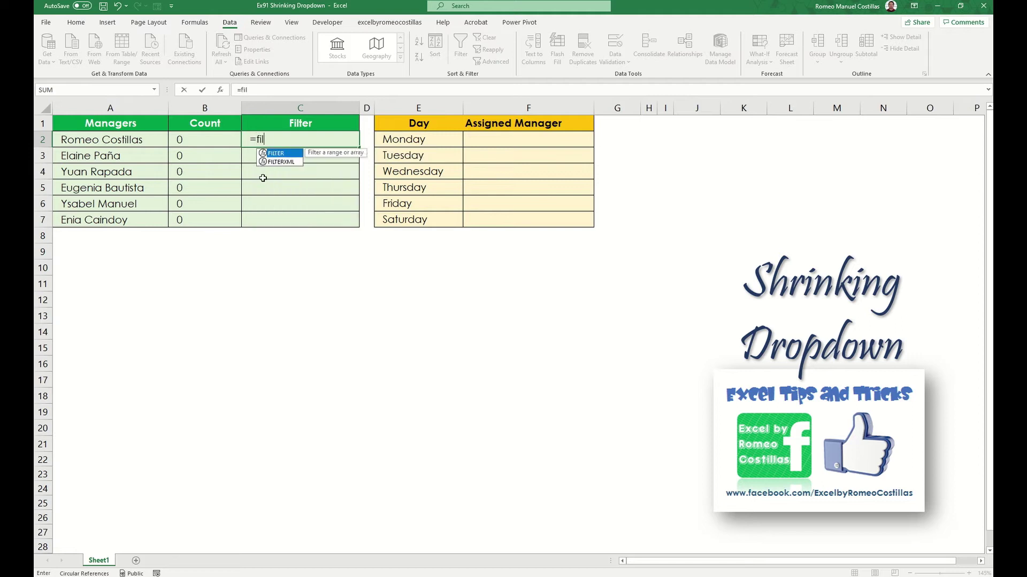
pyautogui.write('ter')
pyautogui.press('Tab')
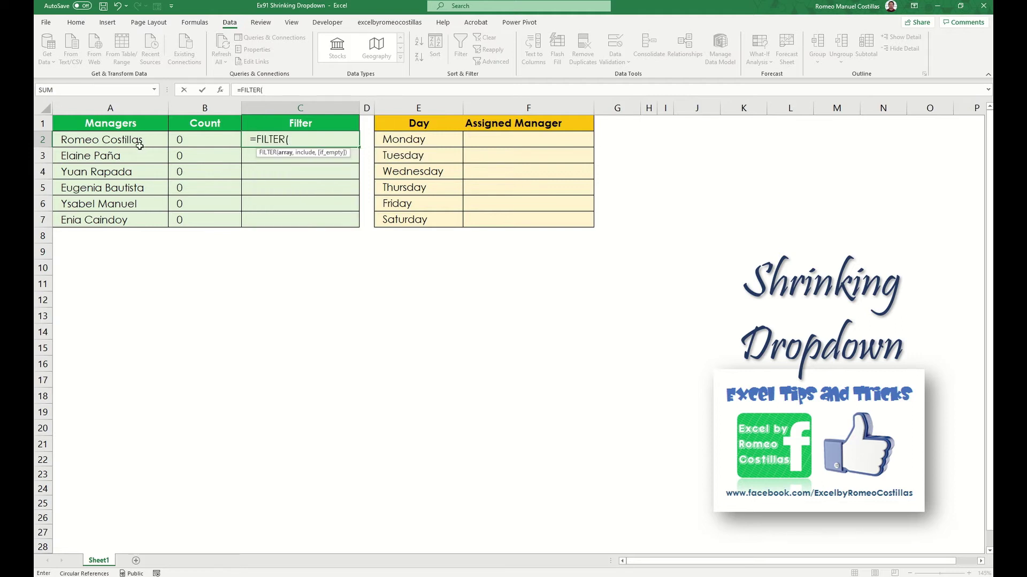
pyautogui.moveTo(139, 145); pyautogui.dragTo(132, 221)
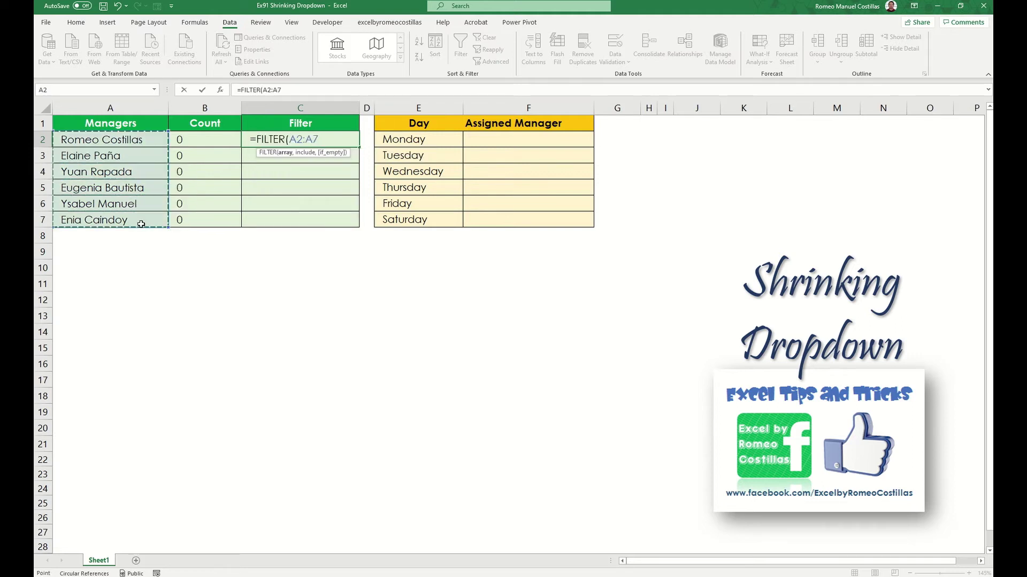
pyautogui.write(',')
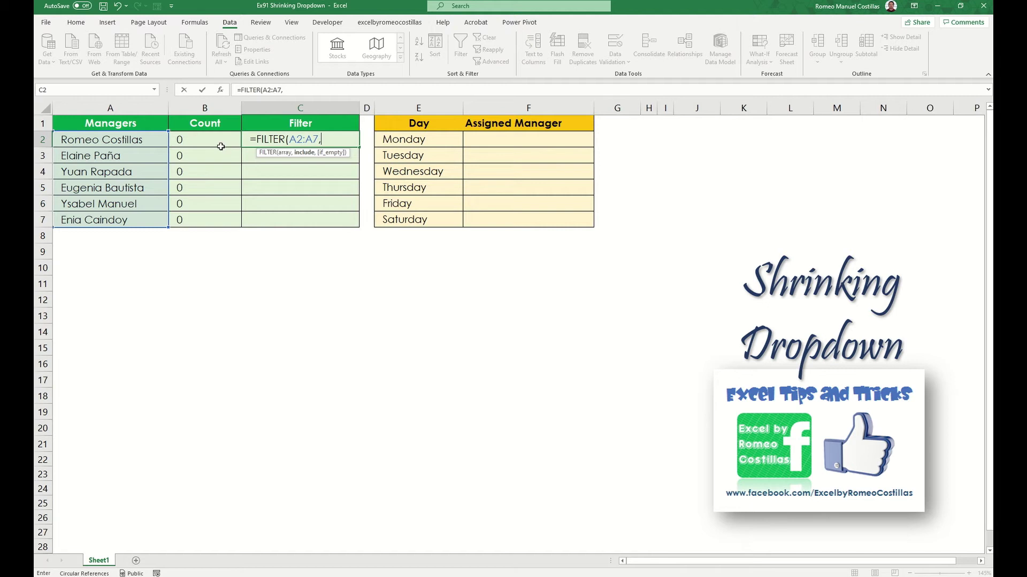
pyautogui.moveTo(221, 145); pyautogui.dragTo(221, 223)
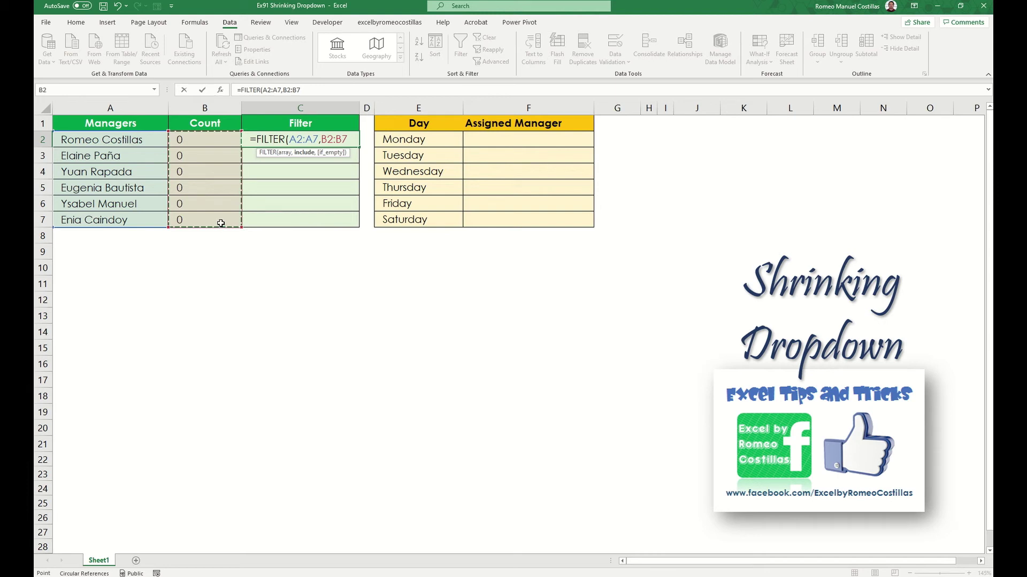
pyautogui.write('=')
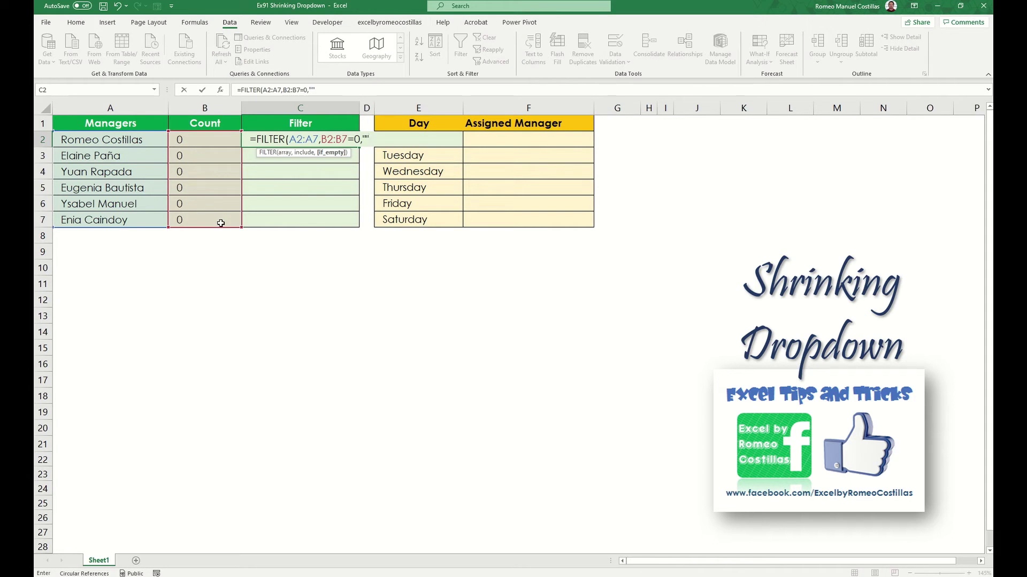
pyautogui.write('0,""')
pyautogui.press('Return')
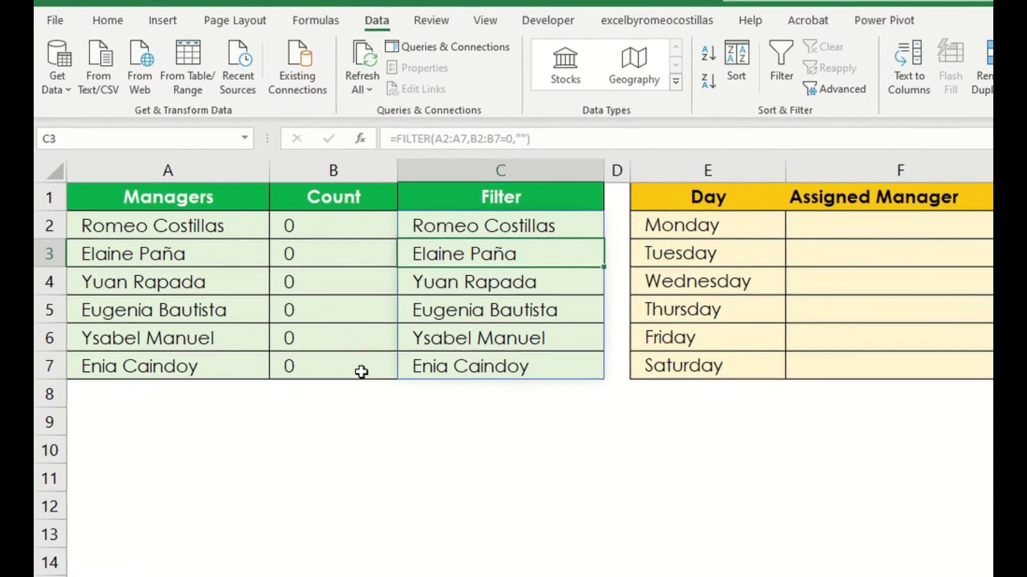
# Wrap C2's formula in SORT, making it =SORT(FILTER(A2:A7,B2:B7=0,"")).
pyautogui.press('Up')
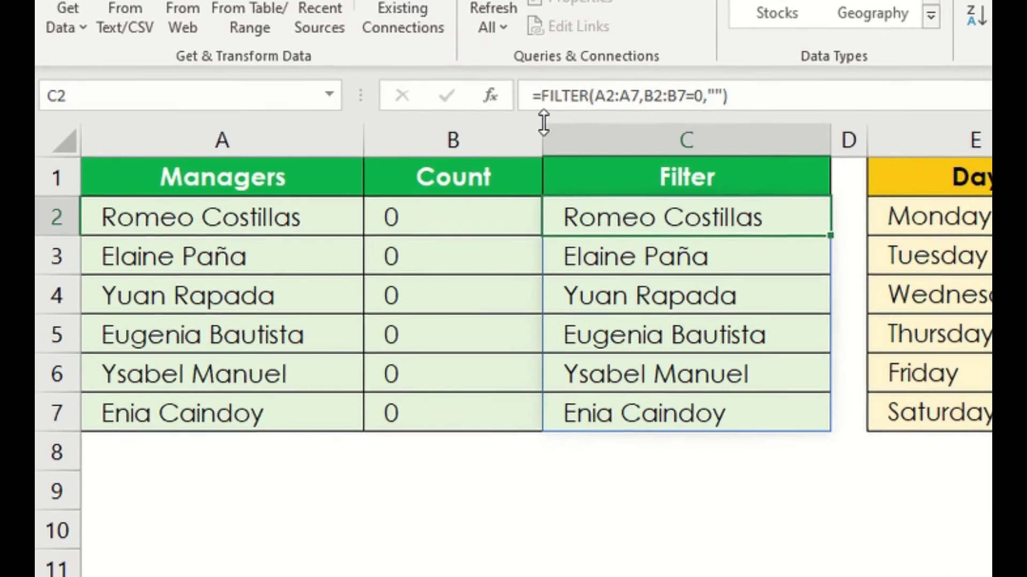
pyautogui.click(566, 91)
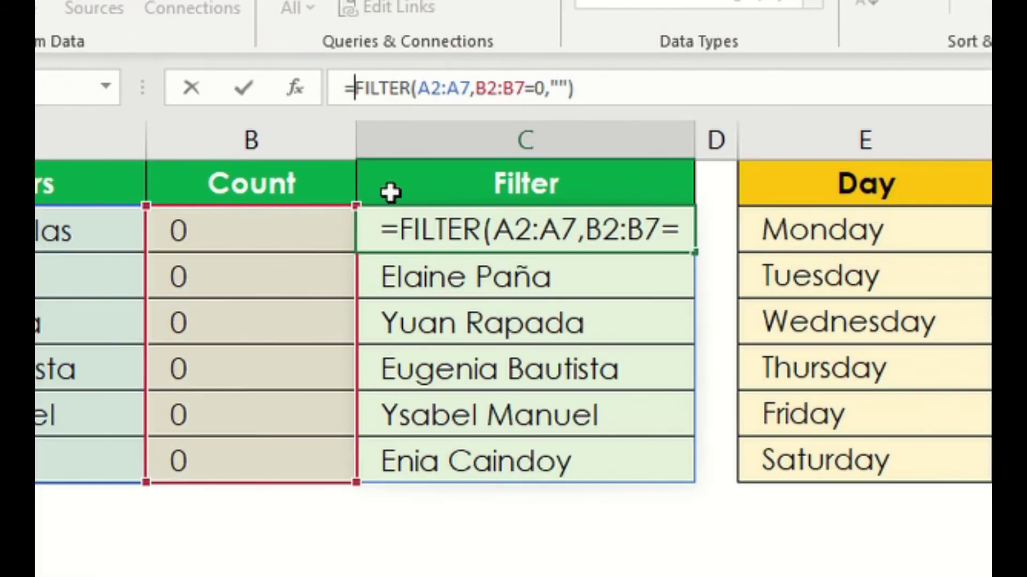
pyautogui.write('sort(')
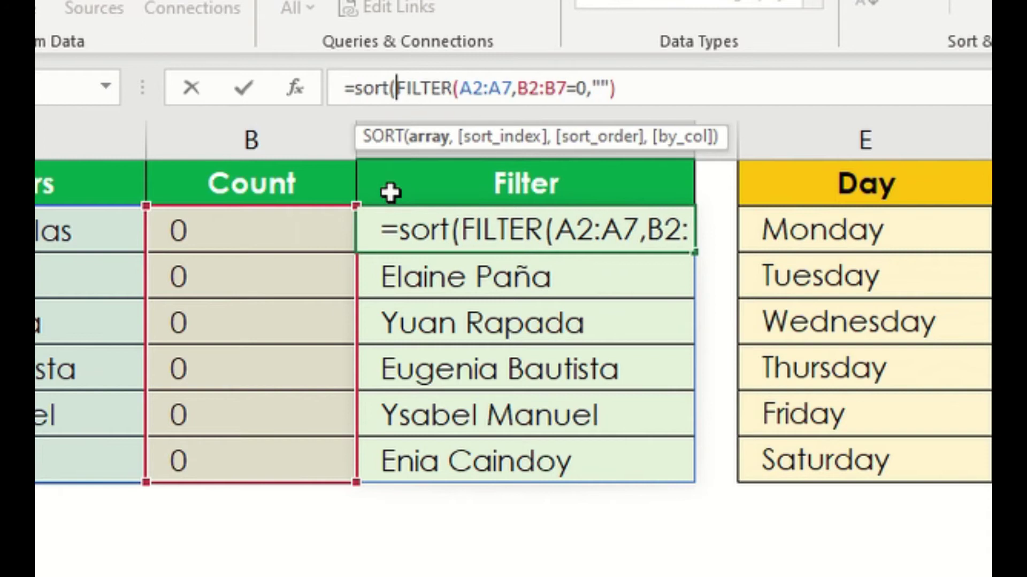
pyautogui.click(660, 97)
pyautogui.write(')')
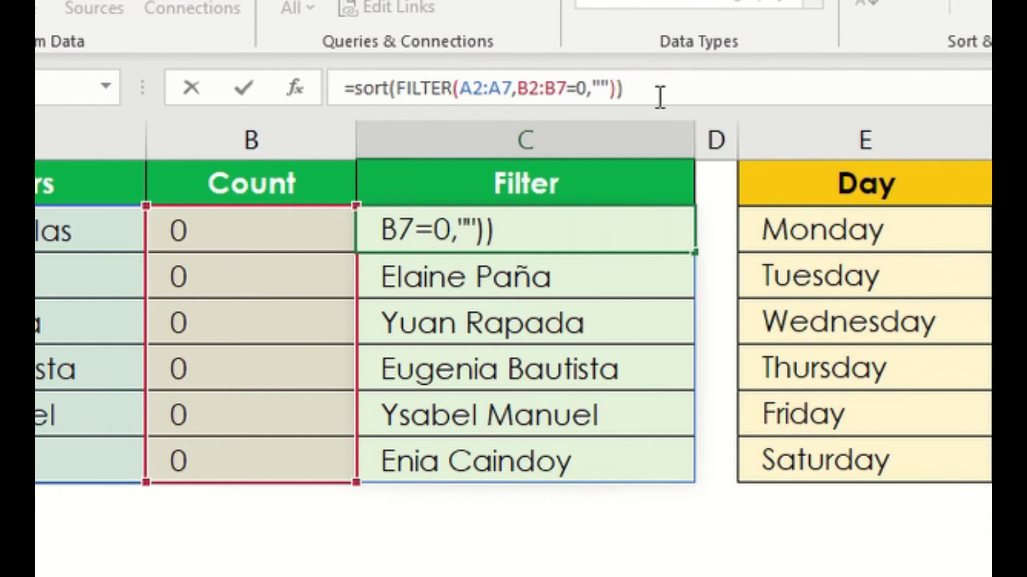
pyautogui.press('Return')
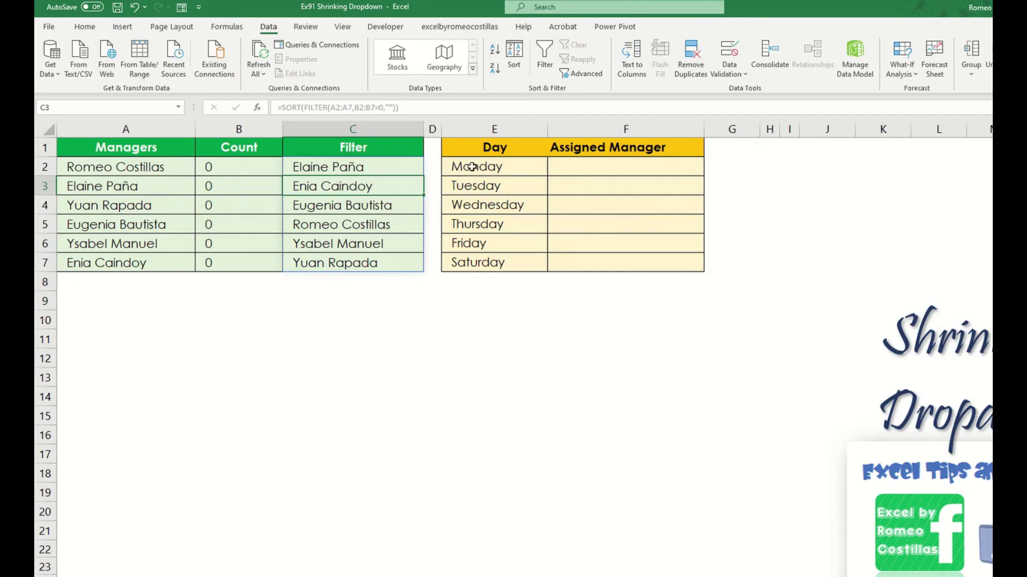
# Change F2's list validation source to the spilled Filter range =$C$2#.
pyautogui.click(573, 167)
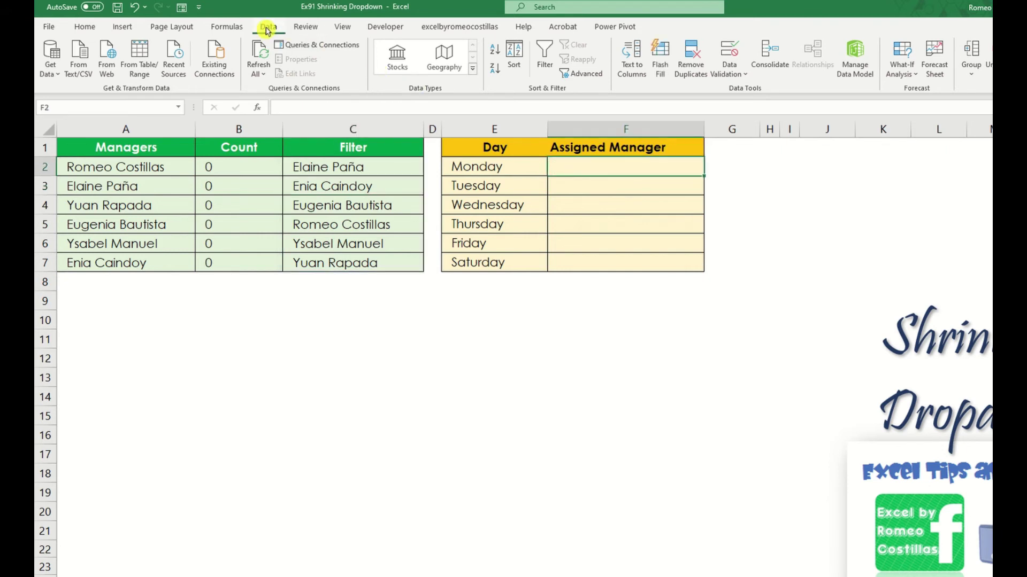
pyautogui.click(726, 74)
pyautogui.click(735, 92)
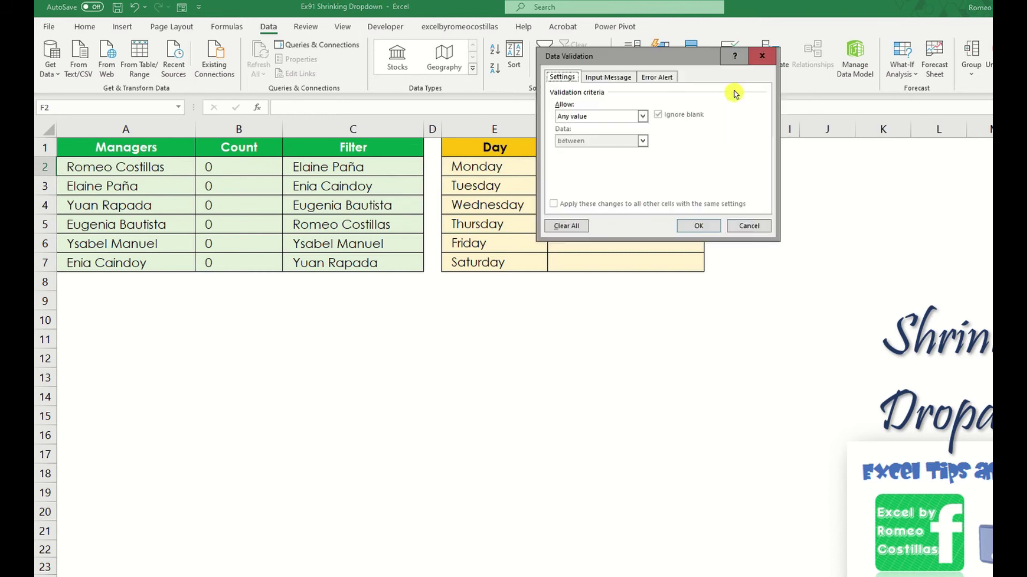
pyautogui.click(610, 120)
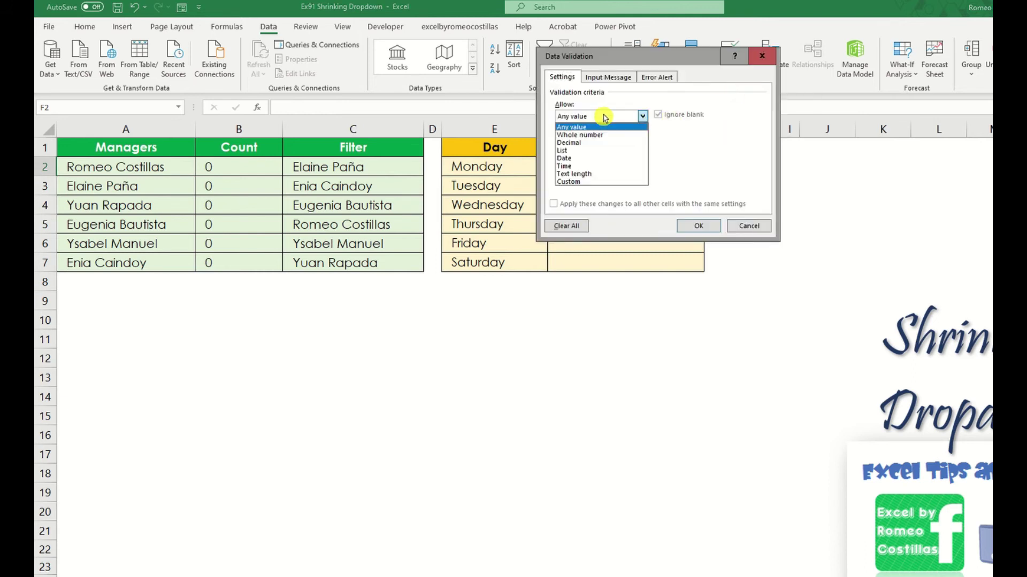
pyautogui.click(591, 155)
pyautogui.moveTo(636, 62); pyautogui.dragTo(850, 136)
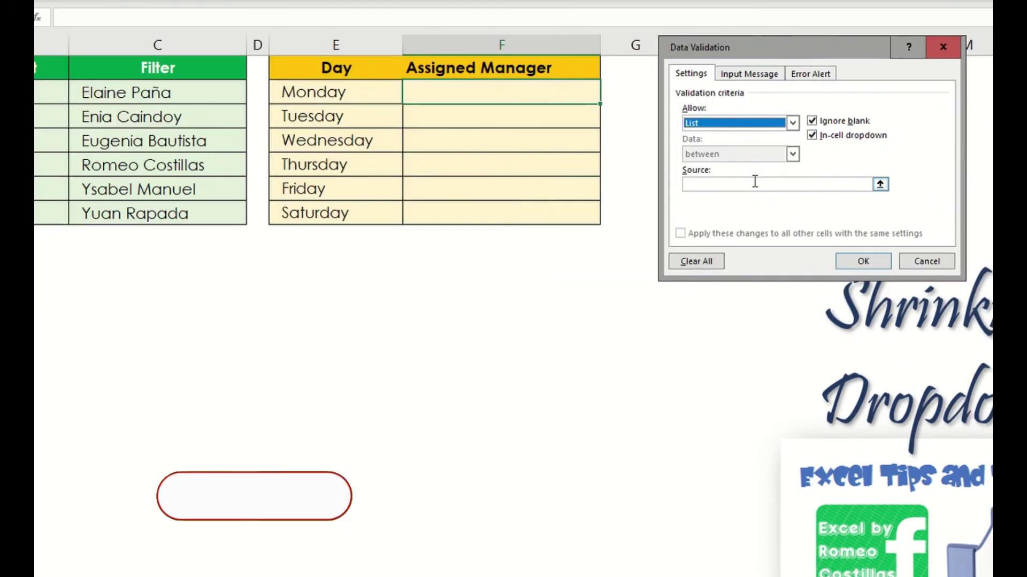
pyautogui.click(826, 236)
pyautogui.write('=')
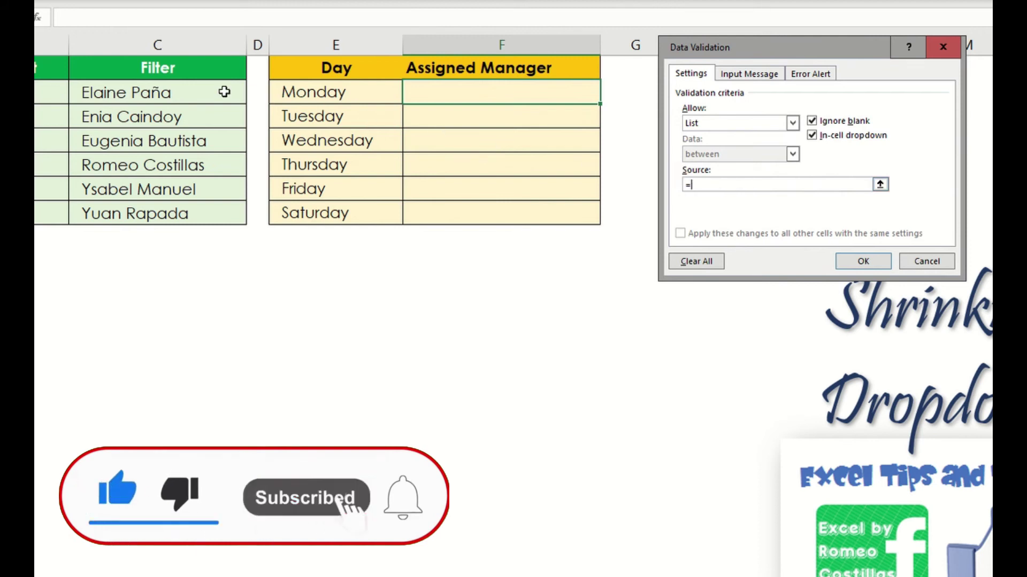
pyautogui.click(204, 93)
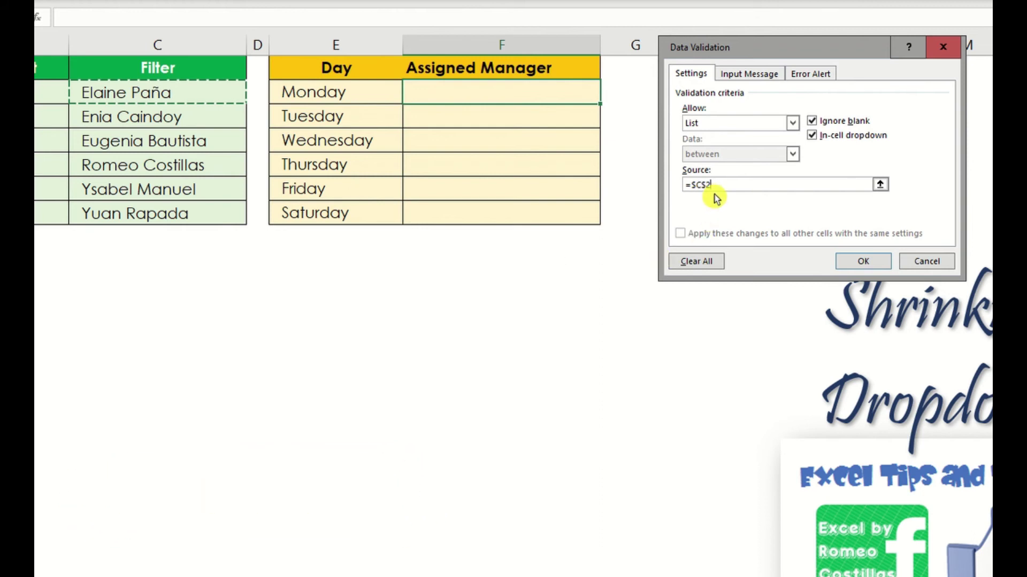
pyautogui.write('$')
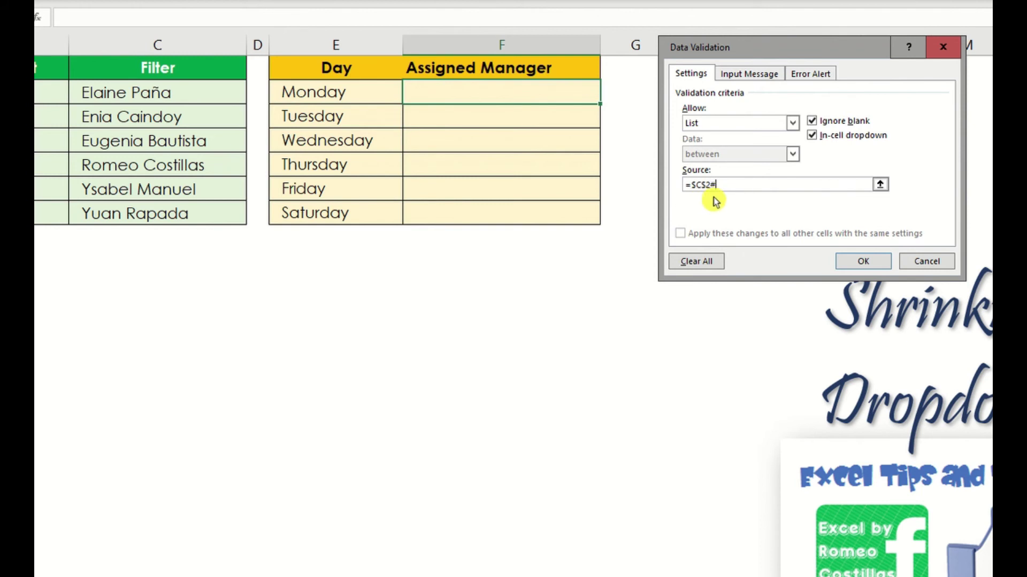
pyautogui.click(858, 262)
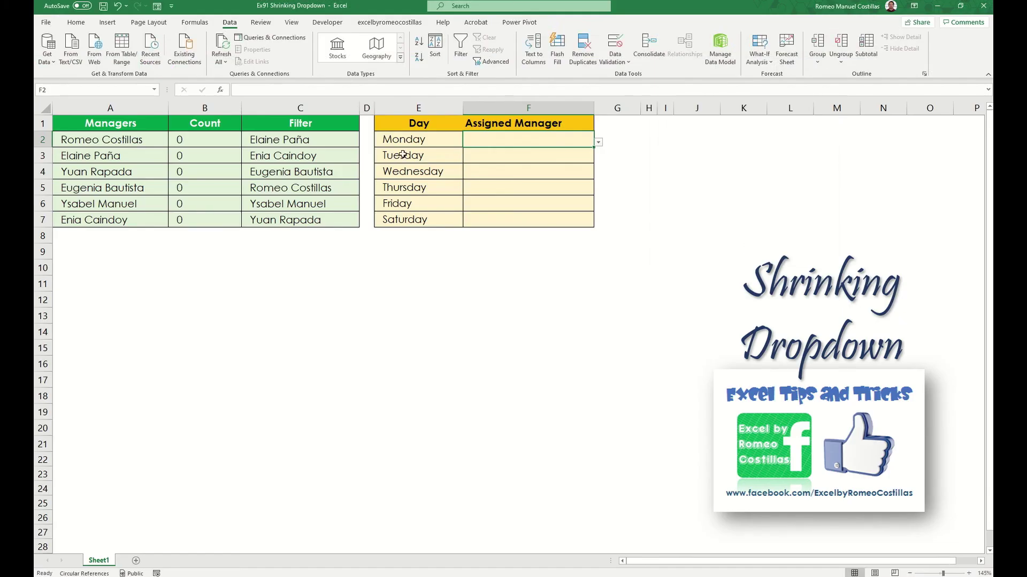
# Check F2's dropdown names, then fill its =$C$2# validation down through F7.
pyautogui.click(598, 143)
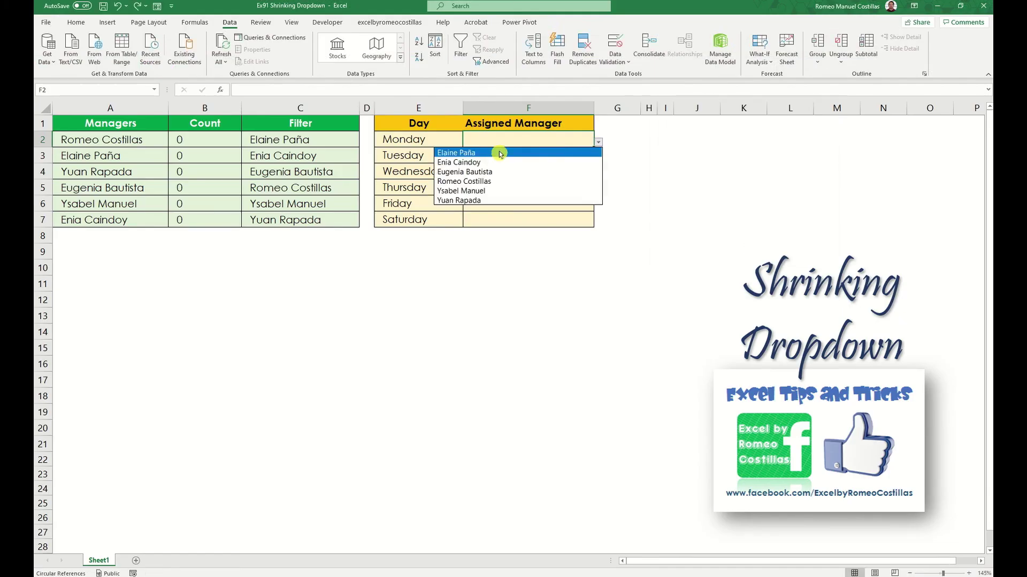
pyautogui.click(570, 142)
pyautogui.moveTo(596, 148); pyautogui.dragTo(592, 224)
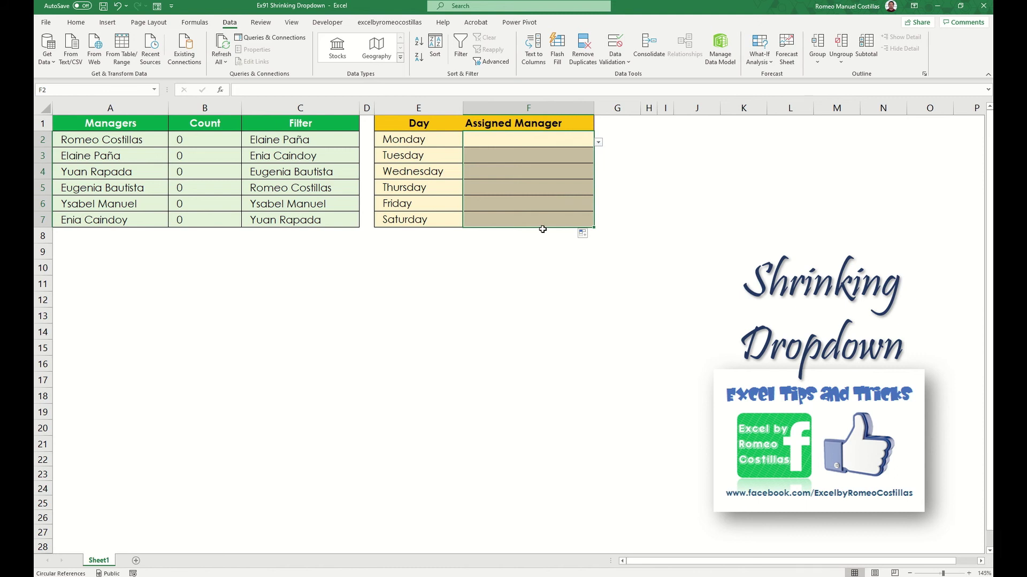
pyautogui.click(542, 140)
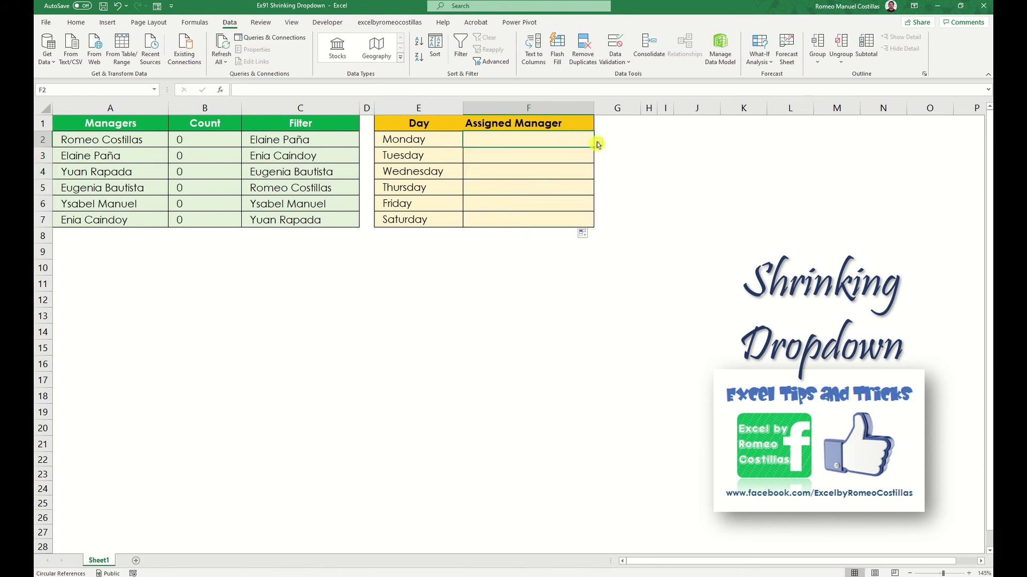
# Assign managers to Monday, Tuesday and Wednesday, each dropdown offering fewer names.
pyautogui.click(598, 142)
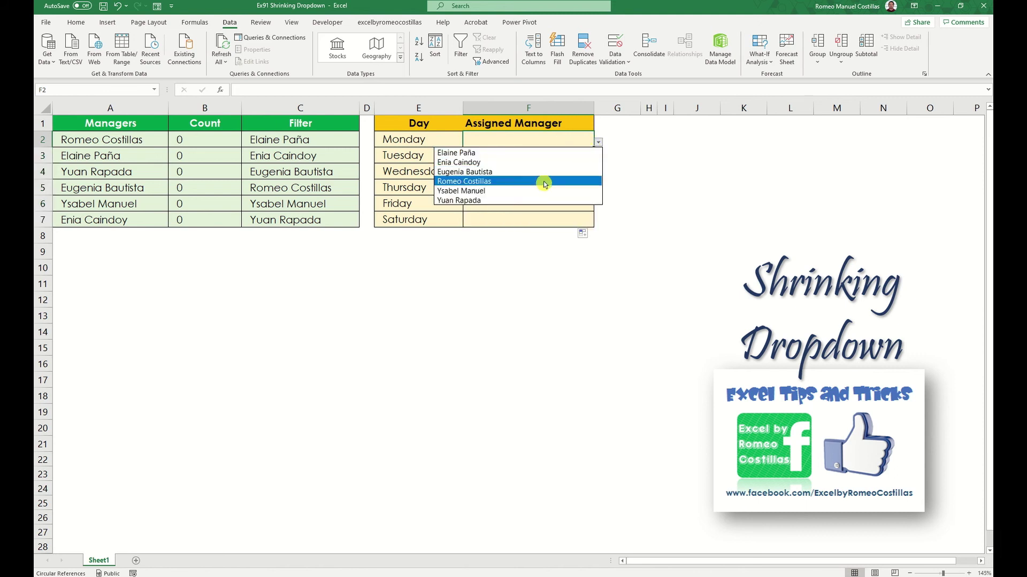
pyautogui.click(543, 183)
pyautogui.click(503, 155)
pyautogui.click(598, 158)
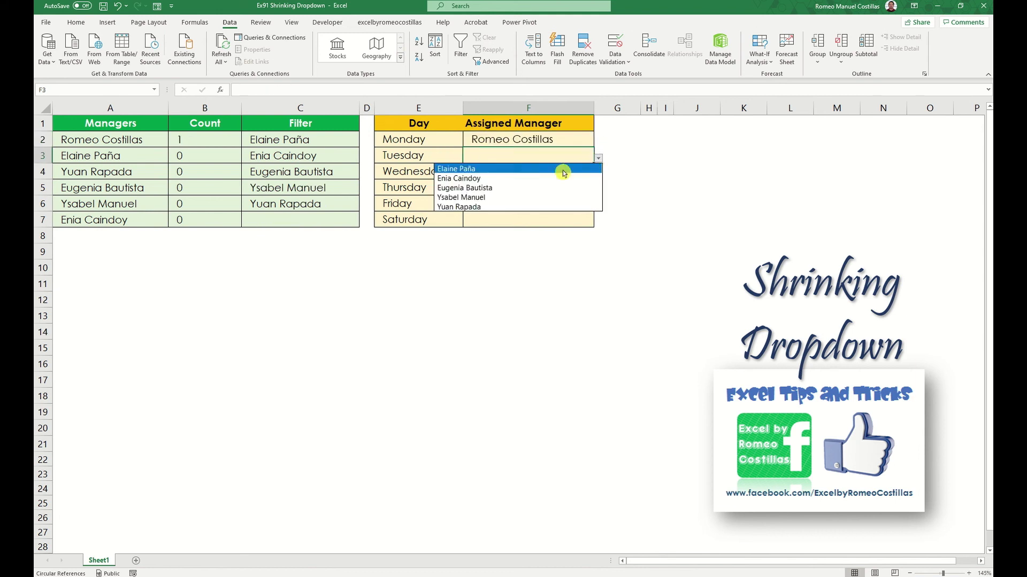
pyautogui.click(508, 188)
pyautogui.click(553, 174)
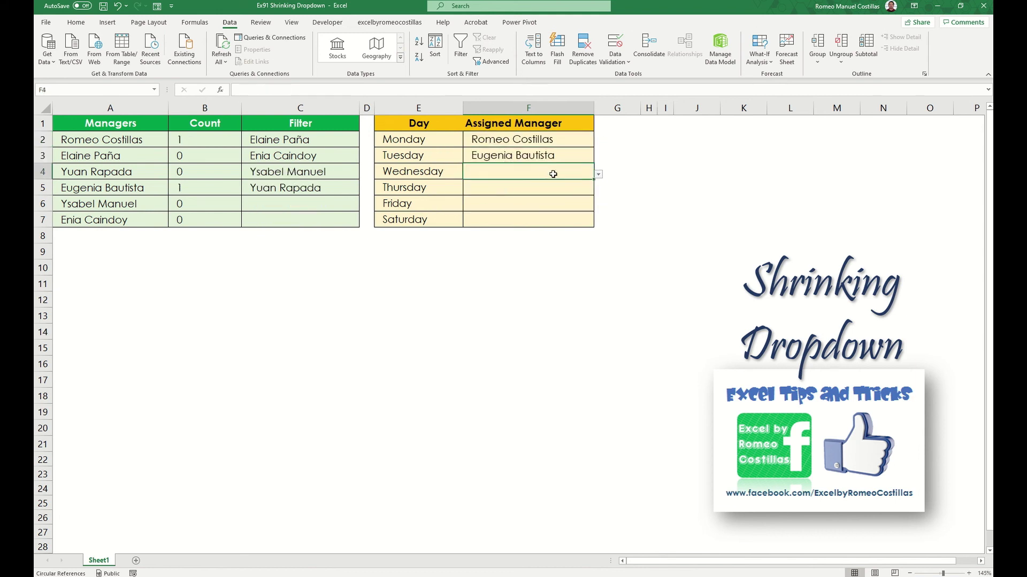
pyautogui.click(598, 175)
pyautogui.click(501, 183)
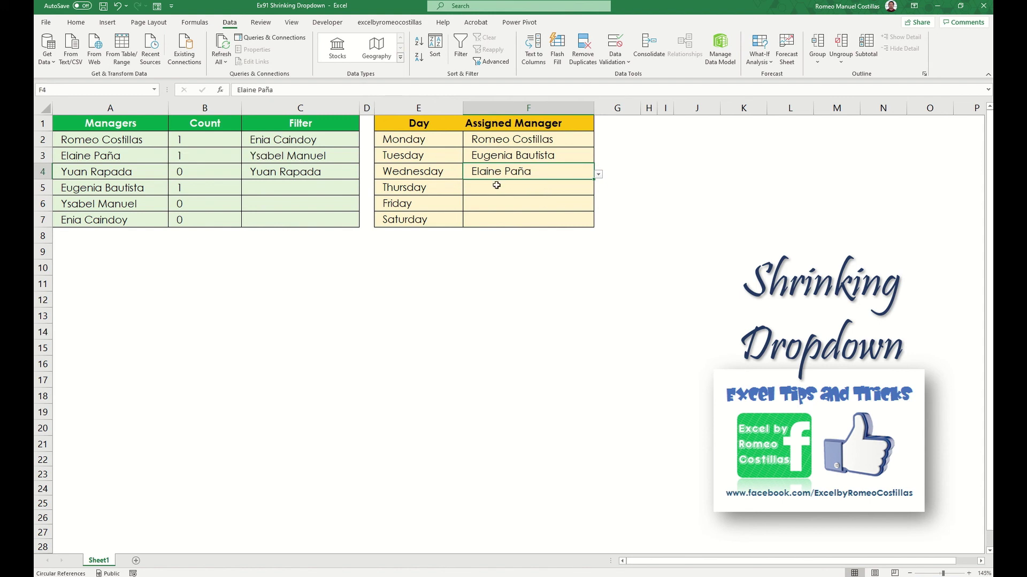
# Assign managers to Thursday and Friday from the last three and two remaining choices.
pyautogui.click(497, 187)
pyautogui.click(598, 190)
pyautogui.click(583, 210)
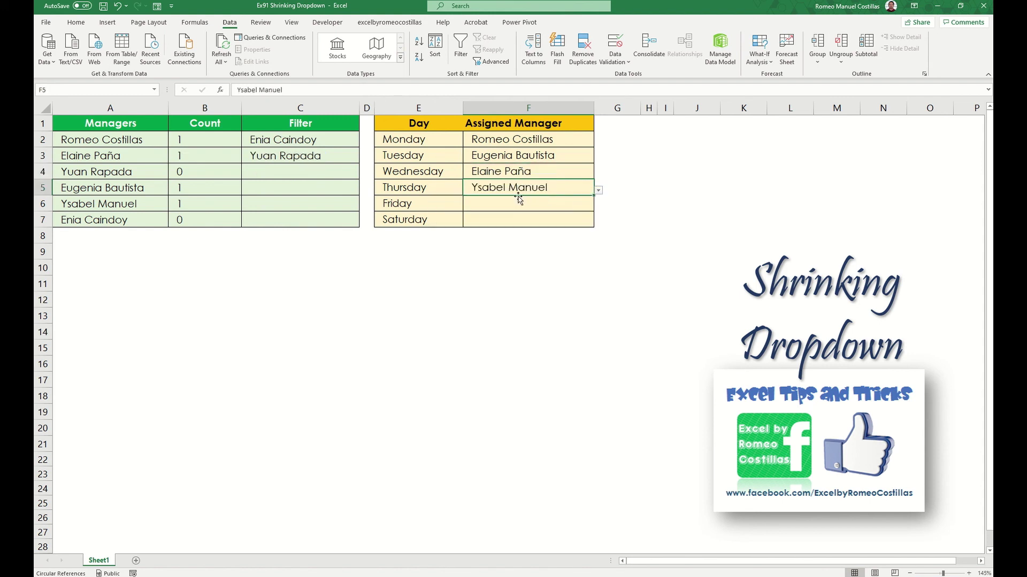
pyautogui.click(519, 202)
pyautogui.click(598, 206)
pyautogui.click(582, 224)
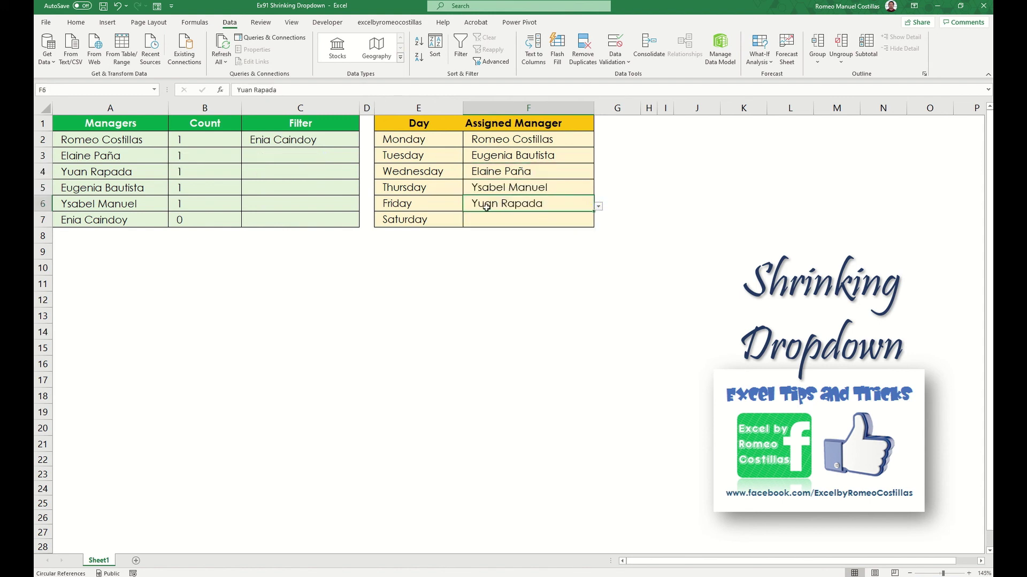